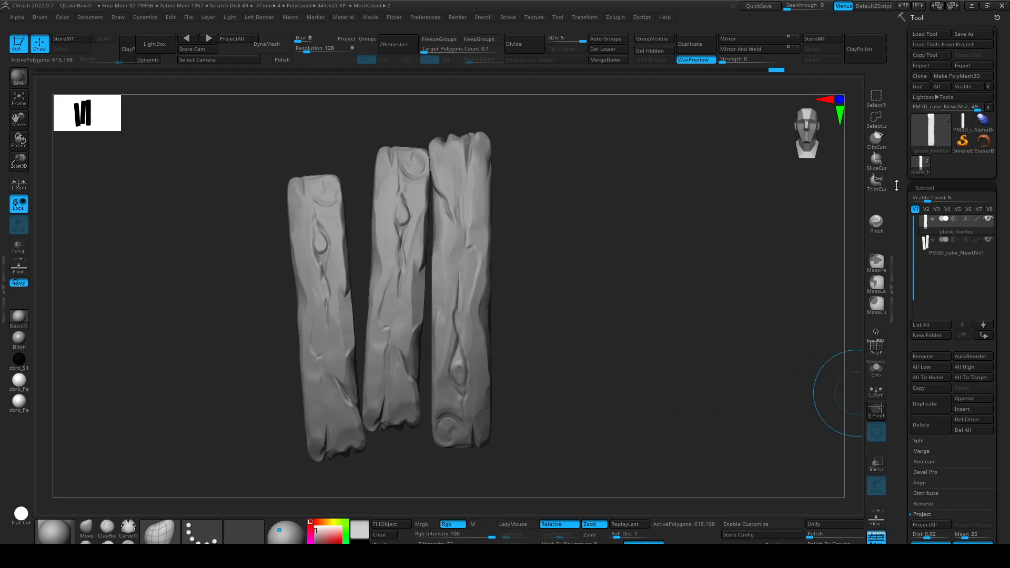
Step: Compare the rightmost plank at its highest and lowest subdivision levels
key("d")
key("d")
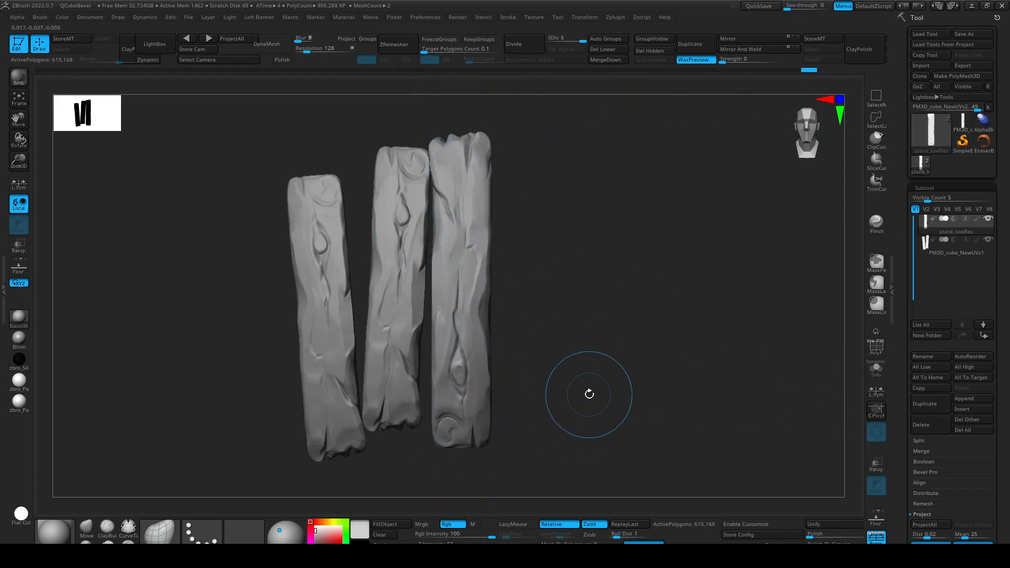
key("shift+d")
key("shift+d")
key("shift+d")
key("shift+d")
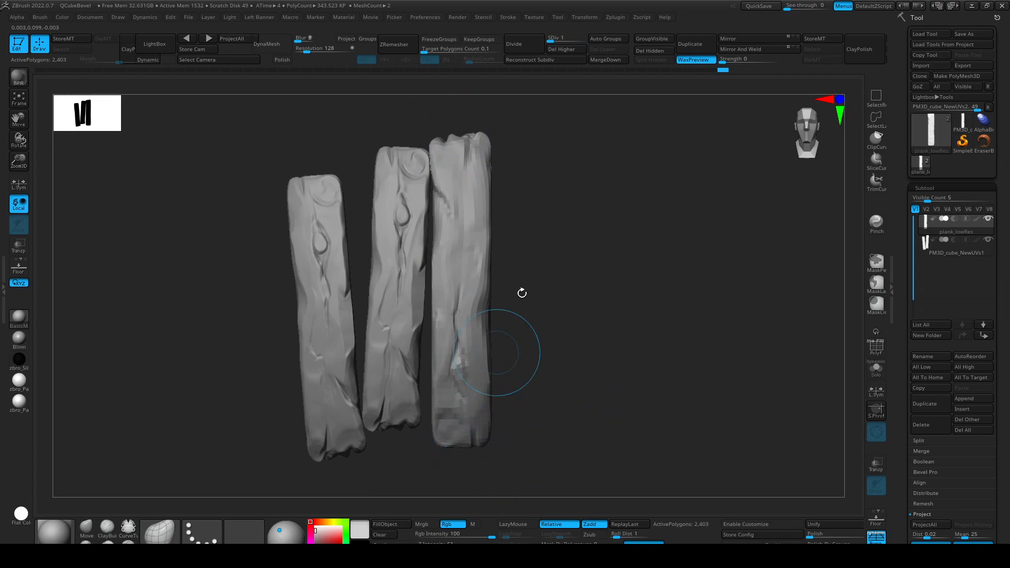
key("d")
key("d")
key("d")
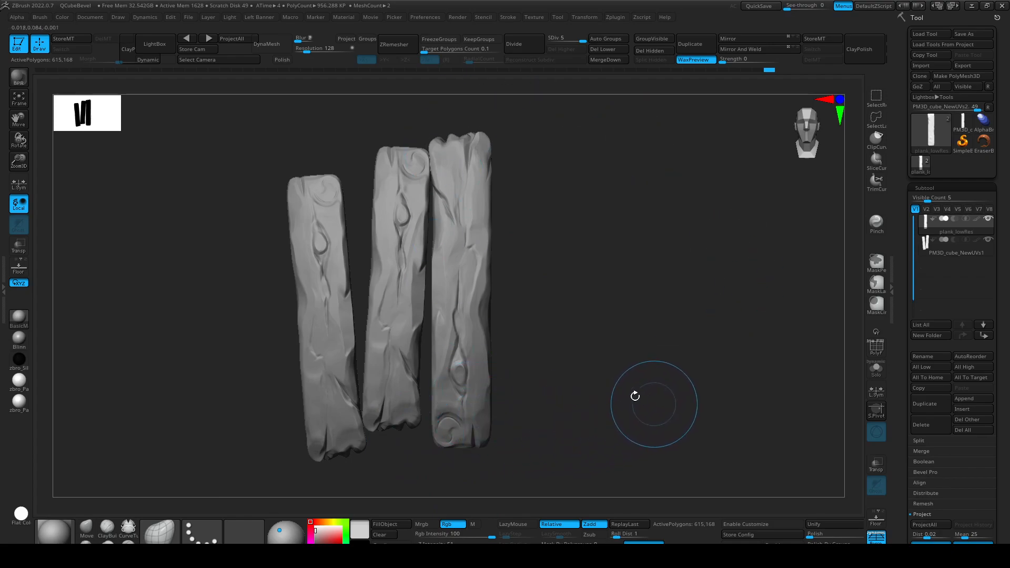
Step: Lower the rightmost plank to subdivision level 1
key("shift+d")
key("shift+d")
key("shift+d")
key("shift+d")
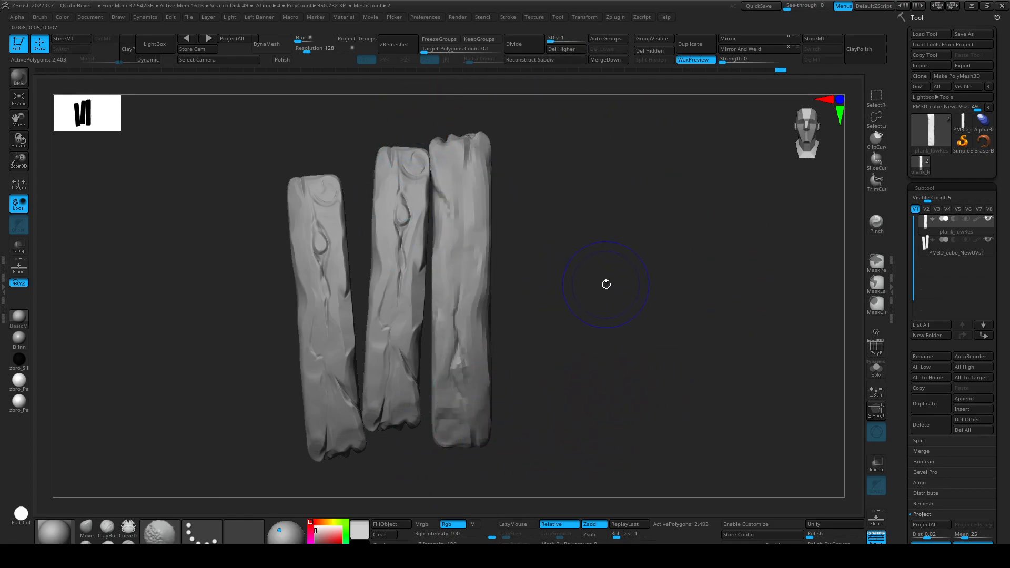
left_click_drag(586, 338, 636, 316)
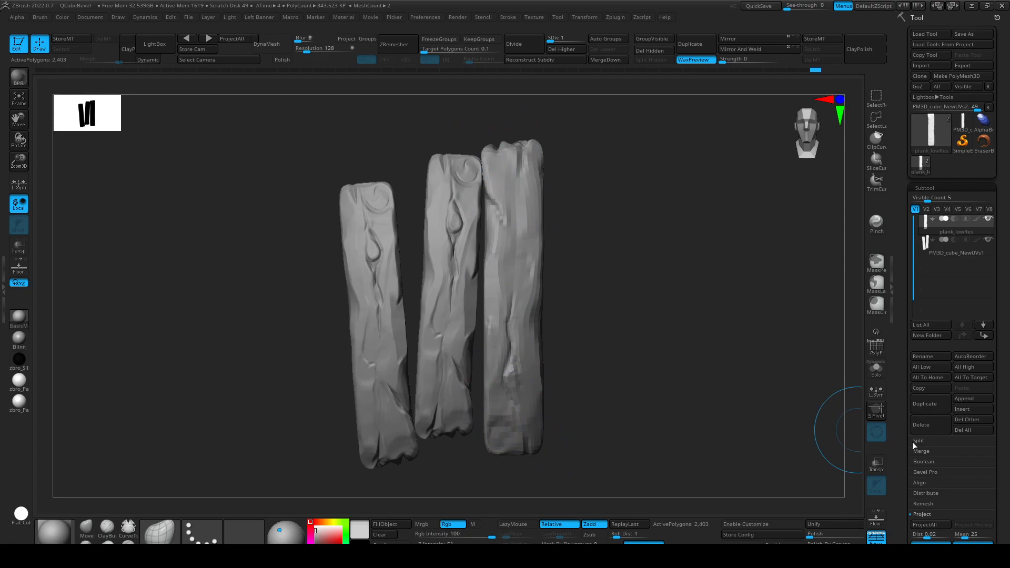
Step: Review the plank's export scale and X, Y and Z offset settings
left_click_drag(902, 456, 894, 286)
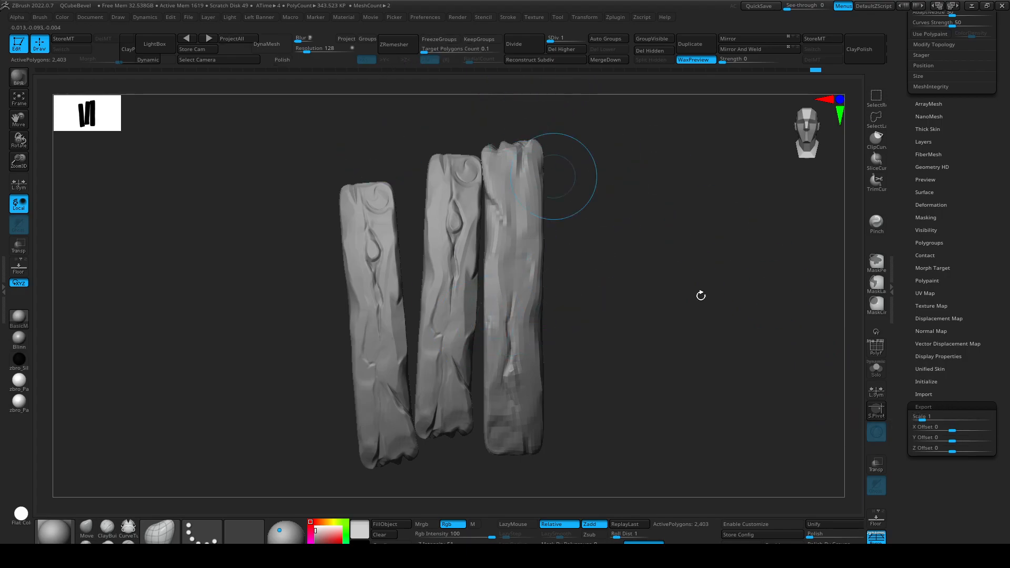
left_click(424, 17)
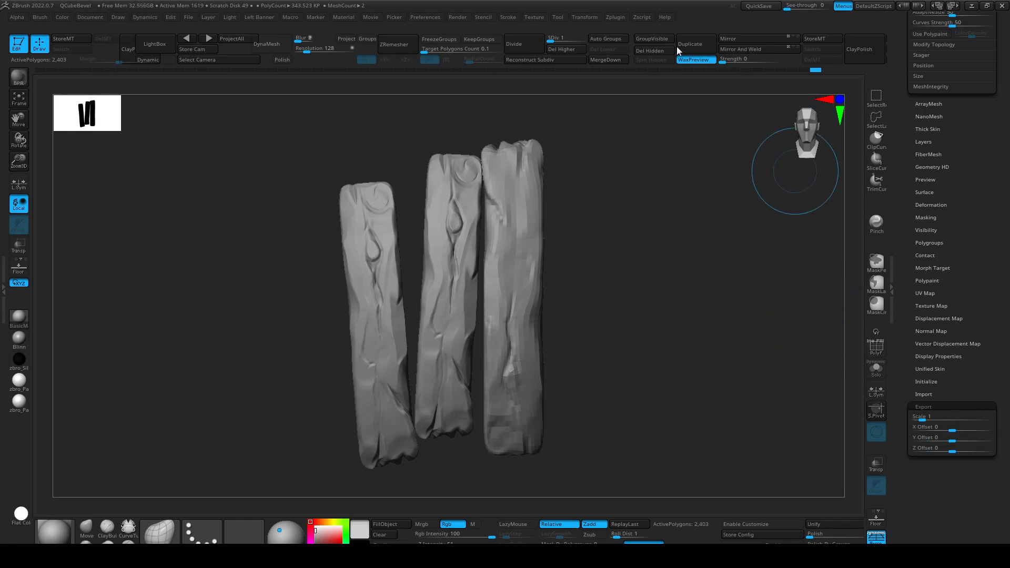
left_click(422, 17)
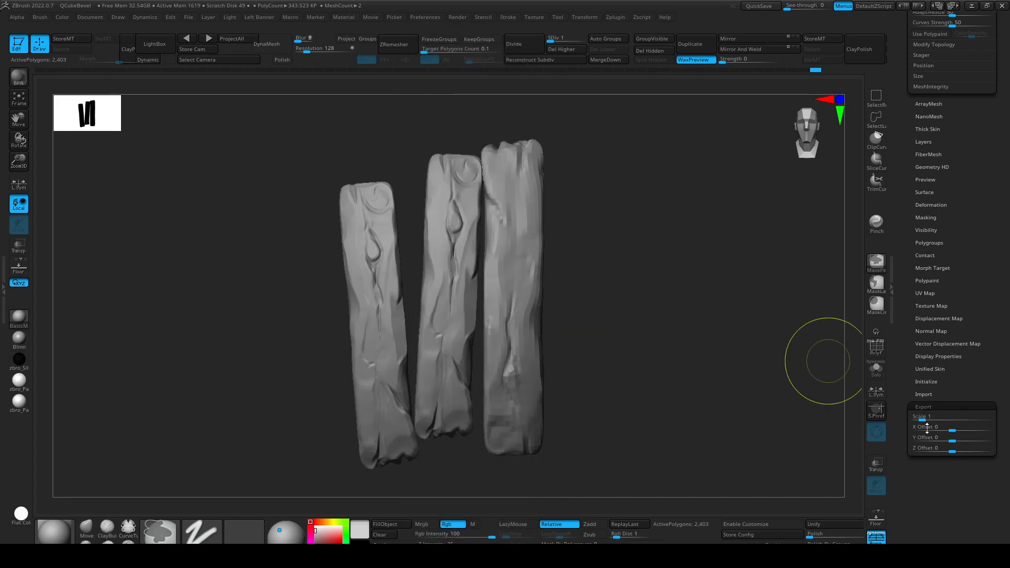
Step: Export the low-resolution plank in OBJ format to Downloads, overwriting plank_lowRes.obj
scroll(908, 330, "up", 10)
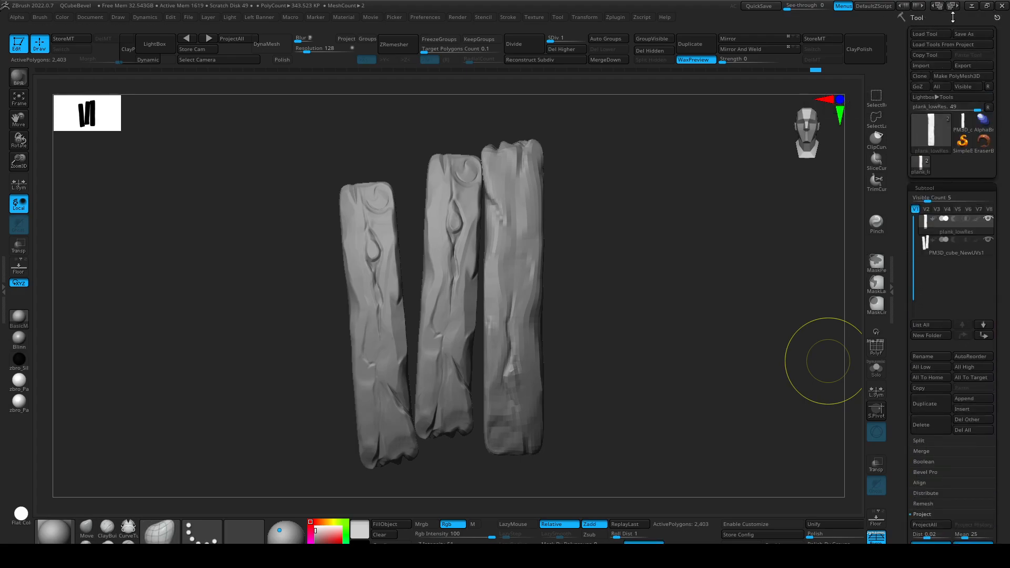
left_click(959, 66)
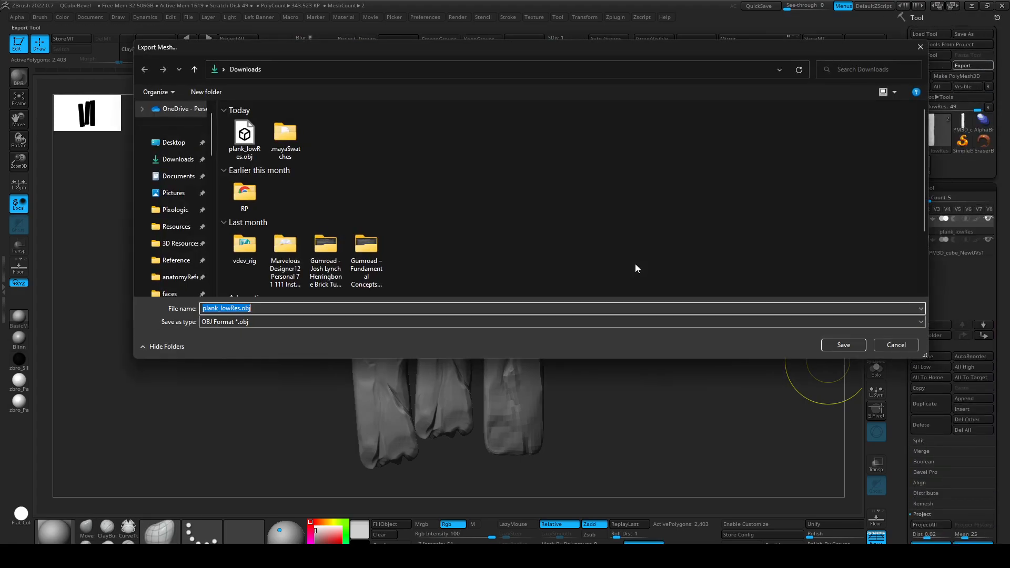
left_click(243, 136)
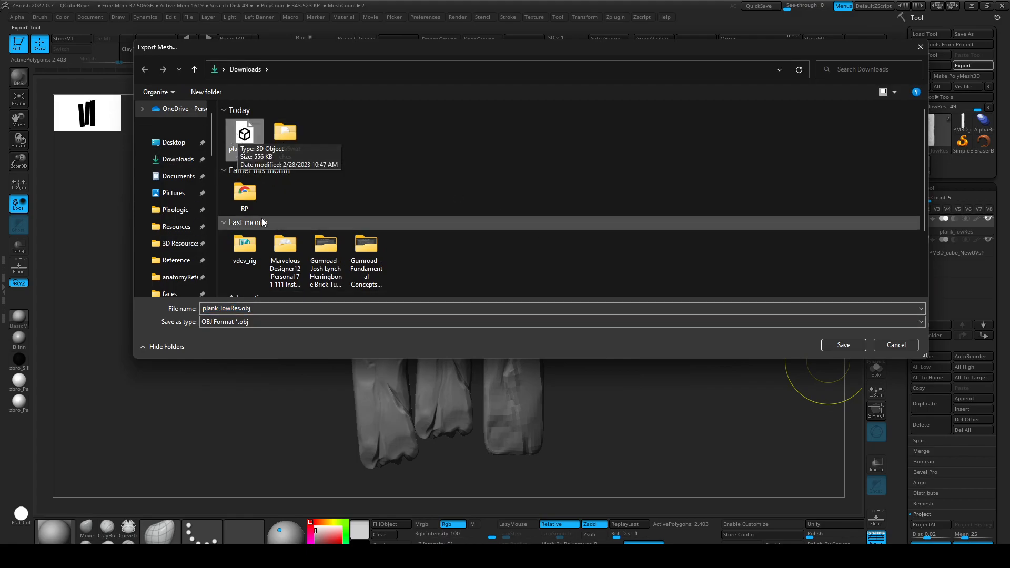
left_click(844, 345)
left_click(528, 276)
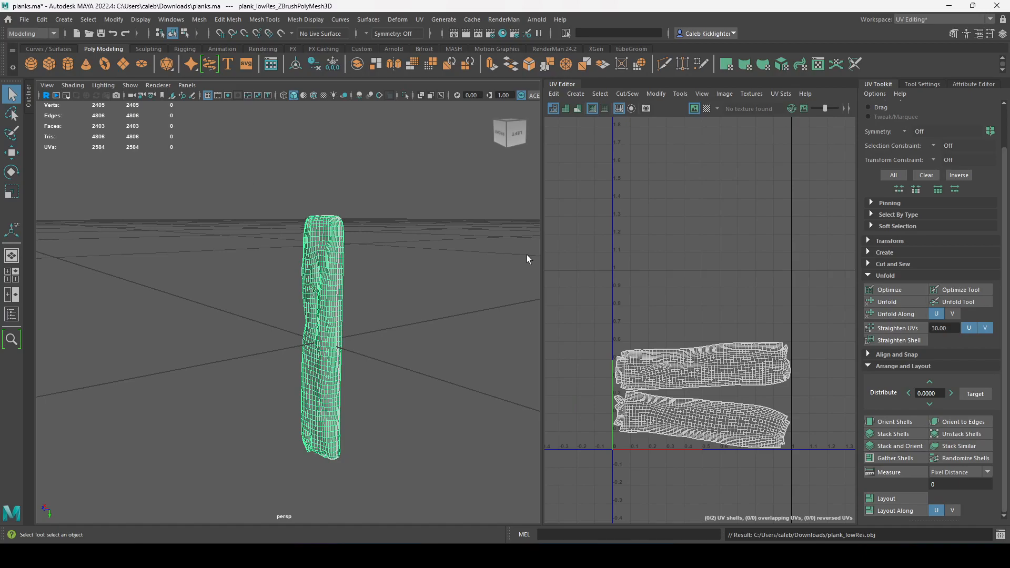
Step: Switch to Maya, try moving the imported plank vertically, and undo the move
left_click_drag(407, 447, 436, 441, "alt")
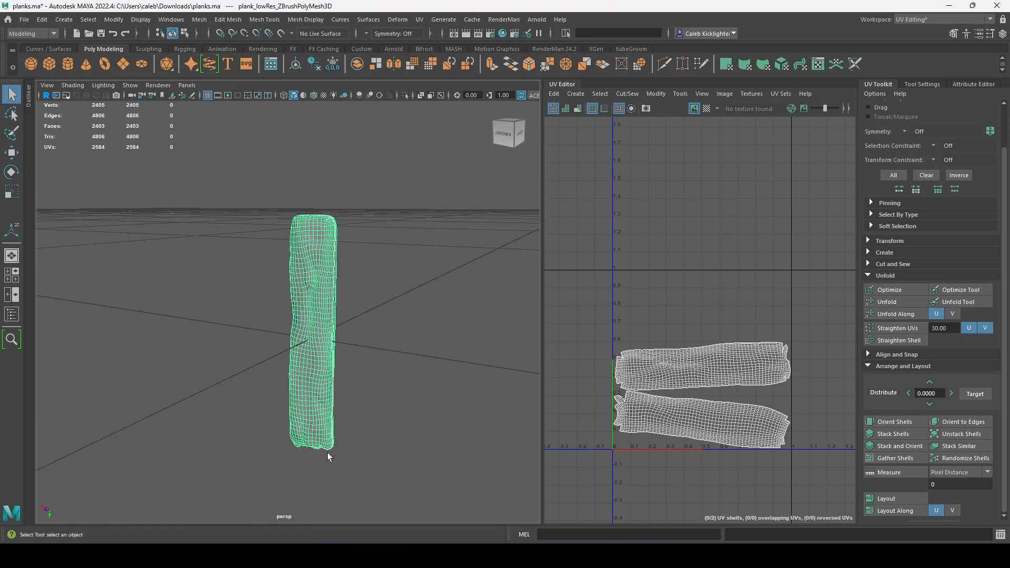
mouse_move(460, 361)
left_mouse_down("alt")
mouse_move(440, 343)
mouse_move(479, 354)
mouse_move(445, 355)
left_mouse_up("alt")
right_click_drag(445, 354, 279, 320, "alt")
key("w")
left_click_drag(293, 302, 118, 210)
key("ctrl+z")
key("ctrl+z")
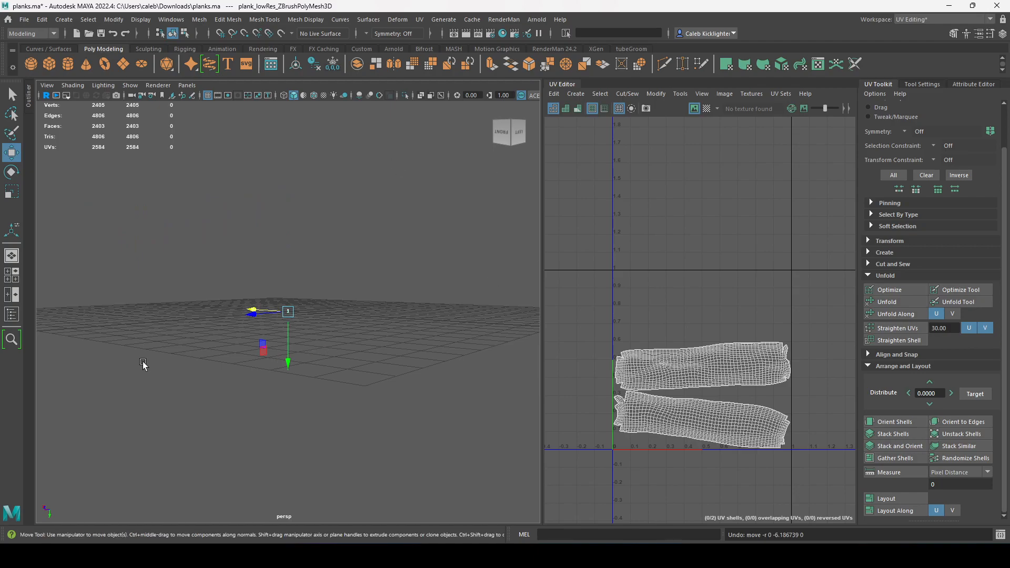
Step: Examine the imported plank's mesh and edge flow from several angles and distances
key("f")
mouse_move(366, 310)
left_mouse_down("alt")
mouse_move(387, 321)
mouse_move(374, 314)
left_mouse_up("alt")
middle_click_drag(352, 415, 402, 399, "alt")
mouse_move(527, 553)
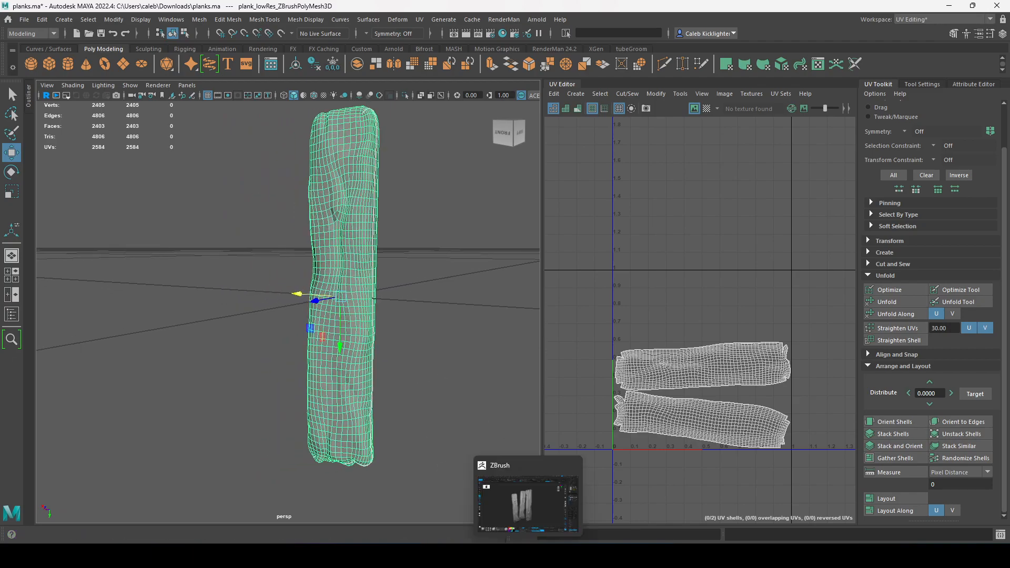
left_click_drag(401, 289, 334, 265, "alt")
middle_click_drag(416, 228, 326, 271, "alt")
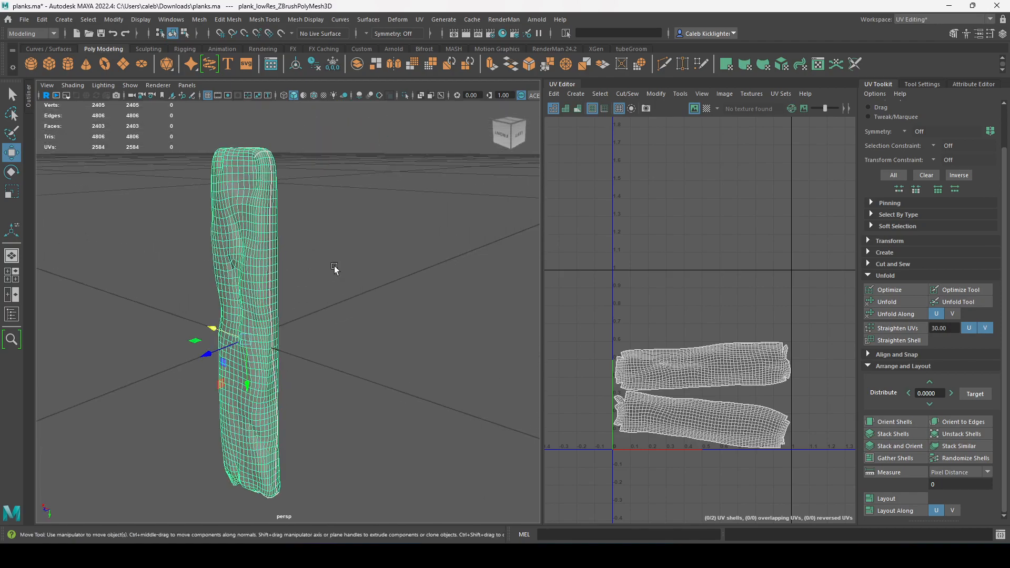
middle_click_drag(290, 420, 382, 410, "alt")
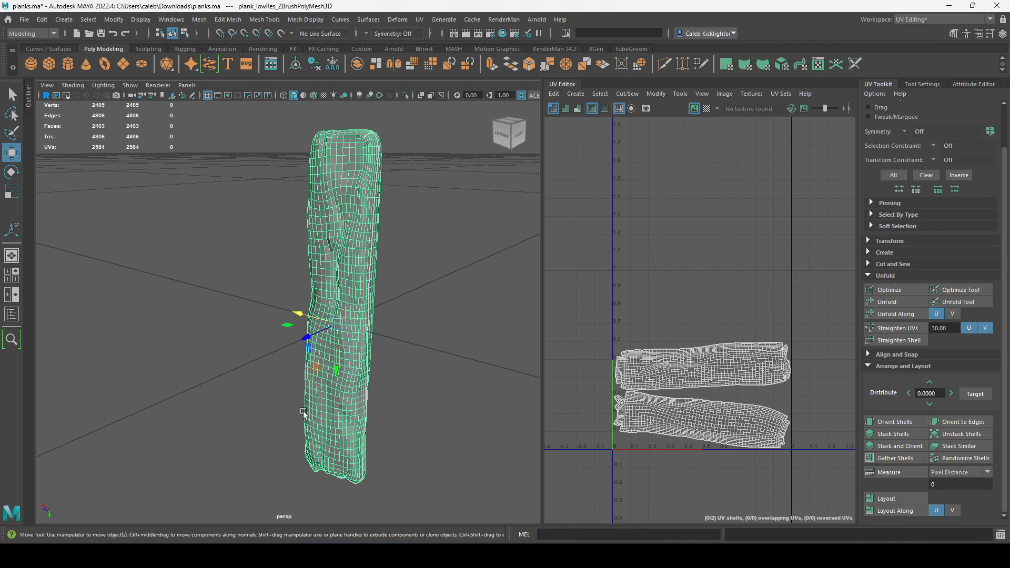
left_click_drag(374, 213, 366, 224, "alt")
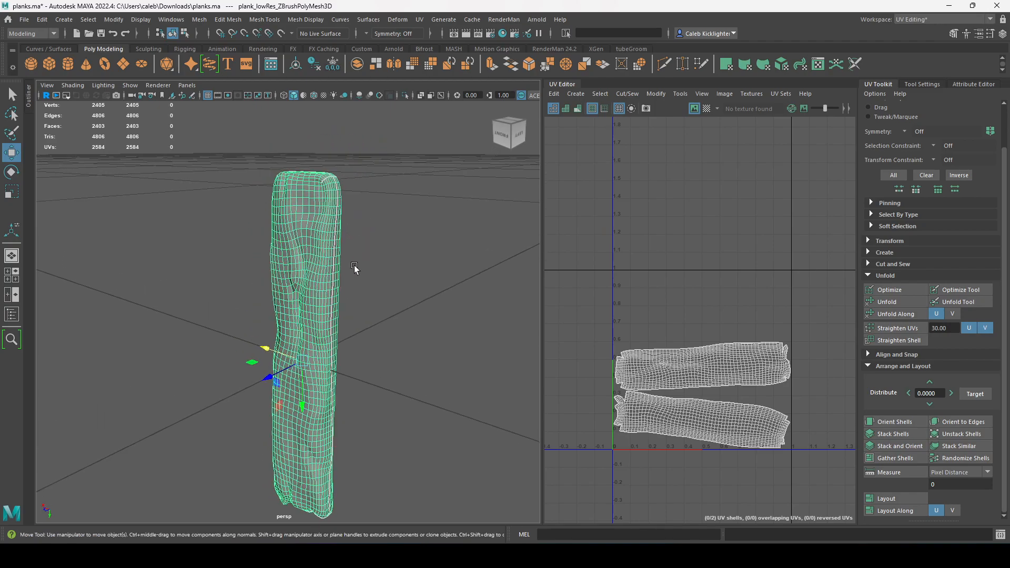
mouse_move(363, 298)
left_mouse_down("alt")
mouse_move(334, 300)
mouse_move(376, 285)
mouse_move(379, 300)
left_mouse_up("alt")
scroll(379, 301, "up", 5)
scroll(378, 302, "down", 5)
scroll(377, 303, "up", 5)
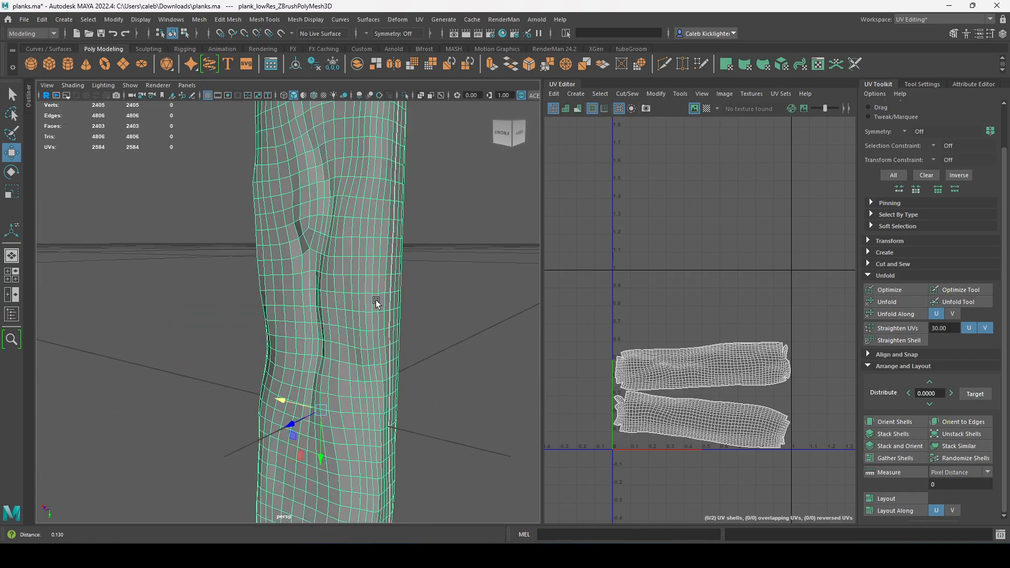
scroll(429, 369, "down", 5)
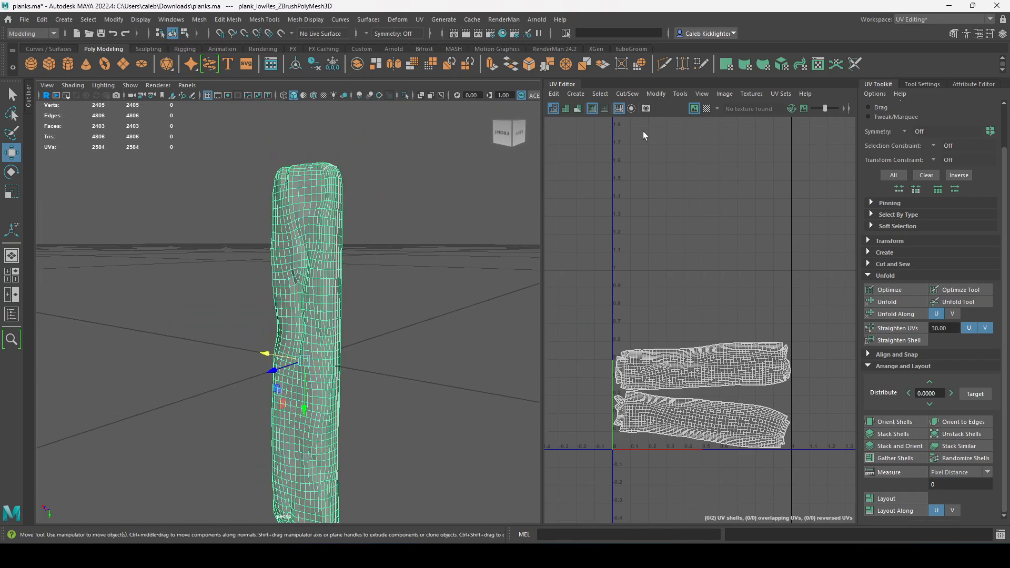
Step: Apply a planar UV projection to the plank and switch to edge selection
left_click(579, 93)
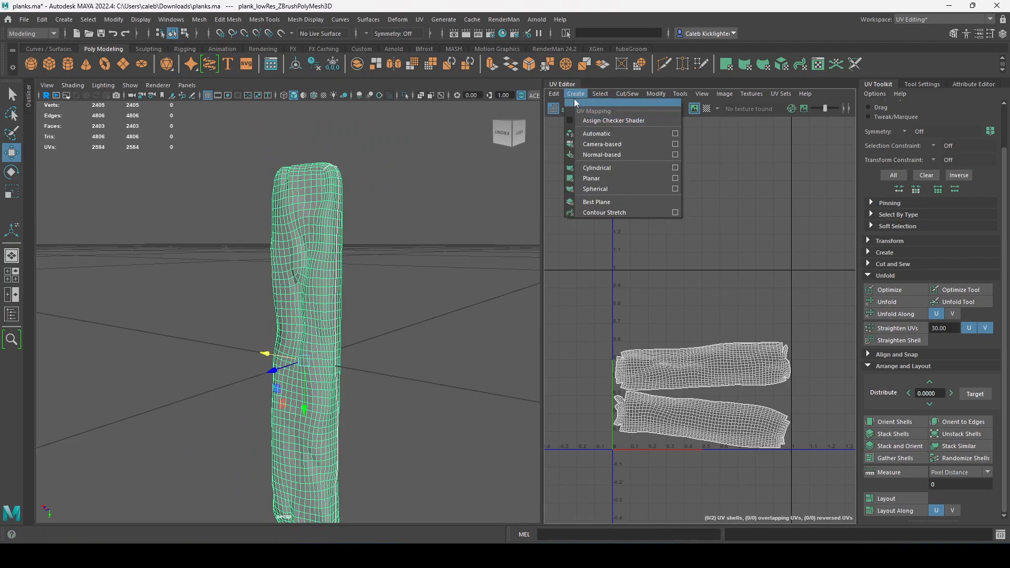
left_click(591, 178)
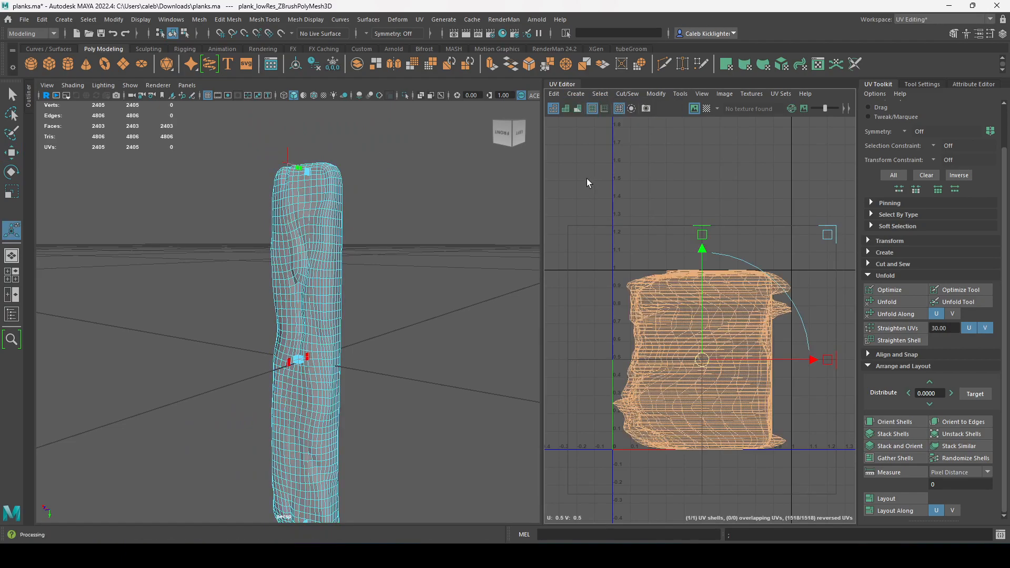
left_click_drag(445, 223, 383, 266, "alt")
key("q")
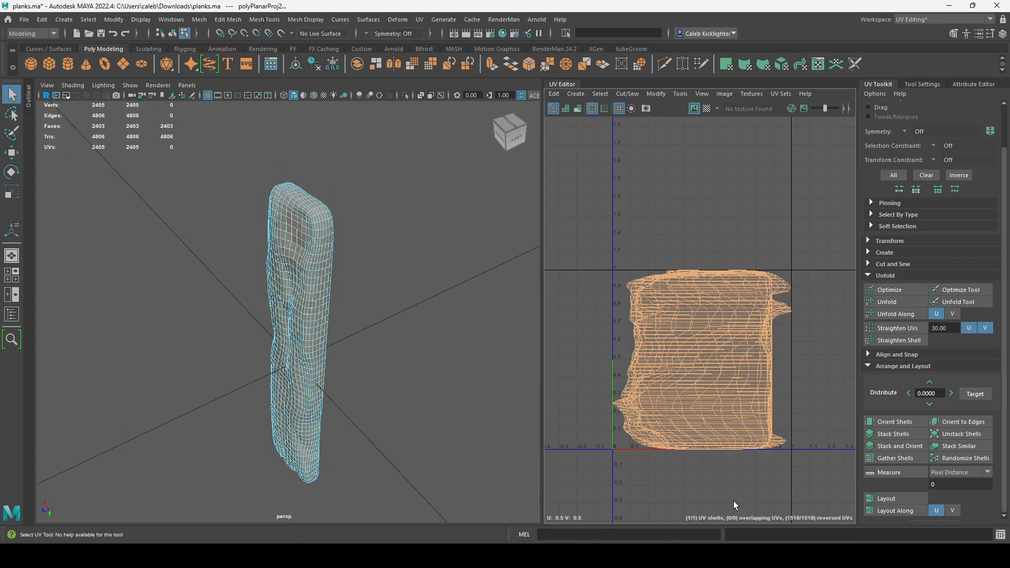
left_click_drag(279, 251, 415, 179, "alt")
right_click_drag(339, 209, 343, 176)
Step: Try to select a lengthwise edge loop on the plank's narrow side for the UV seam
left_click_drag(364, 312, 302, 339, "alt")
scroll(301, 322, "up", 5)
scroll(295, 317, "down", 3)
scroll(296, 316, "down", 1)
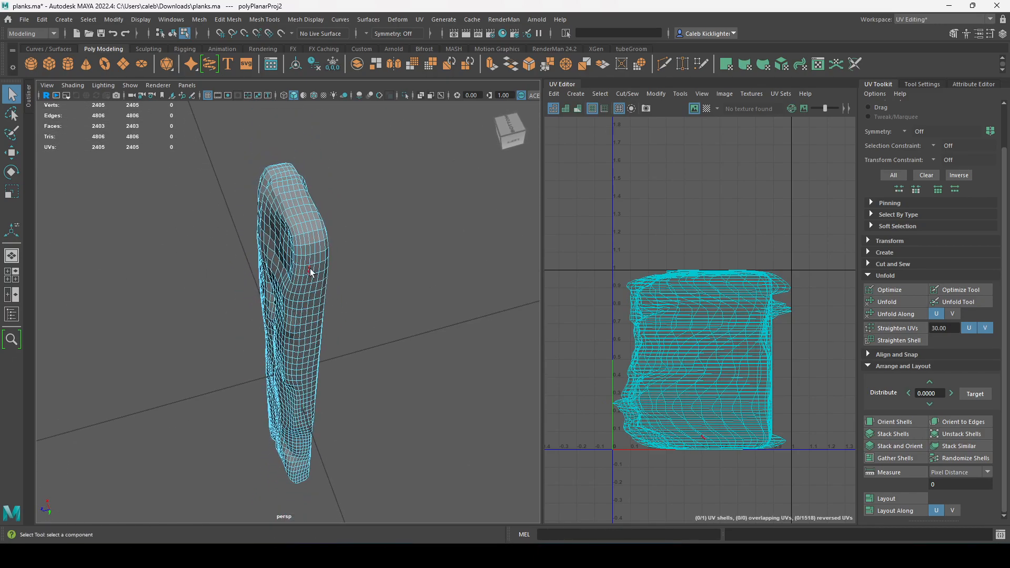
double_click(316, 270)
left_click_drag(326, 301, 322, 277, "alt")
double_click(304, 193)
left_click_drag(304, 193, 318, 236, "alt")
right_click_drag(318, 235, 318, 290, "alt")
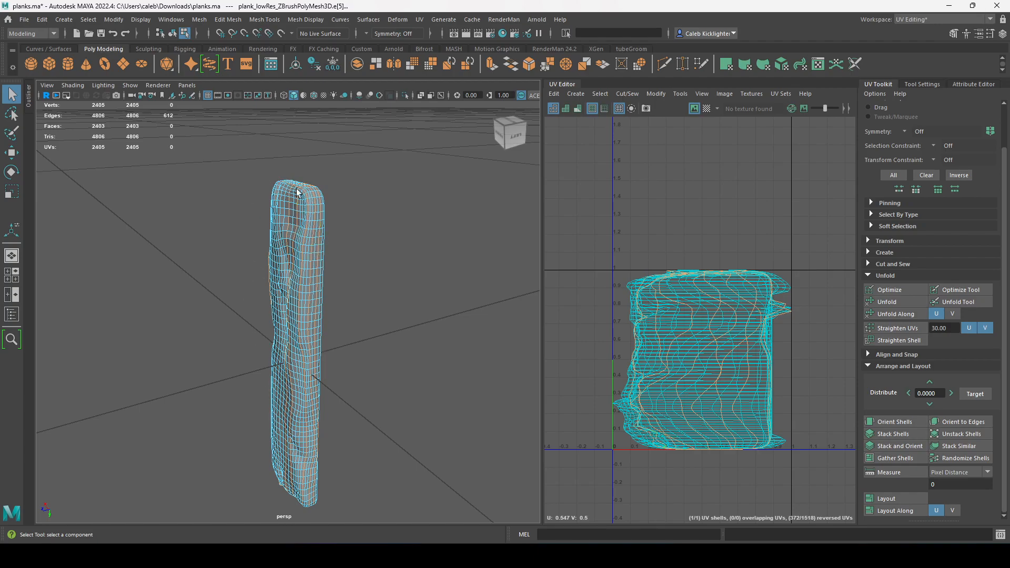
Step: Select lengthwise edges along the plank's narrow side and extend the seam selection across its top end
mouse_move(376, 196)
left_mouse_down("alt")
mouse_move(361, 205)
mouse_move(384, 203)
left_mouse_up("alt")
left_click_drag(345, 307, 331, 301, "alt")
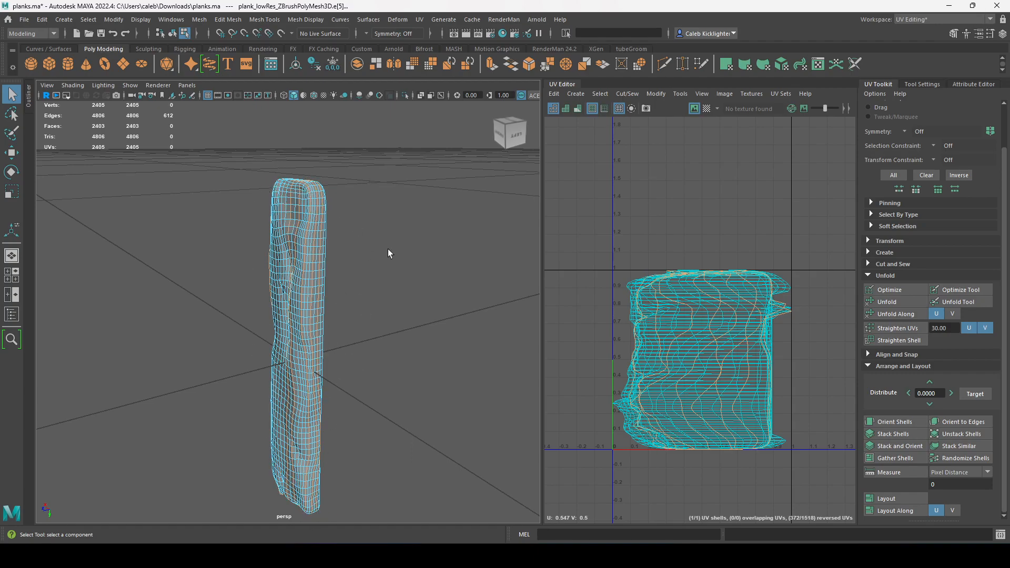
right_click_drag(352, 222, 365, 229, "alt")
middle_click_drag(365, 229, 381, 358, "alt")
right_click_drag(381, 358, 362, 245, "alt")
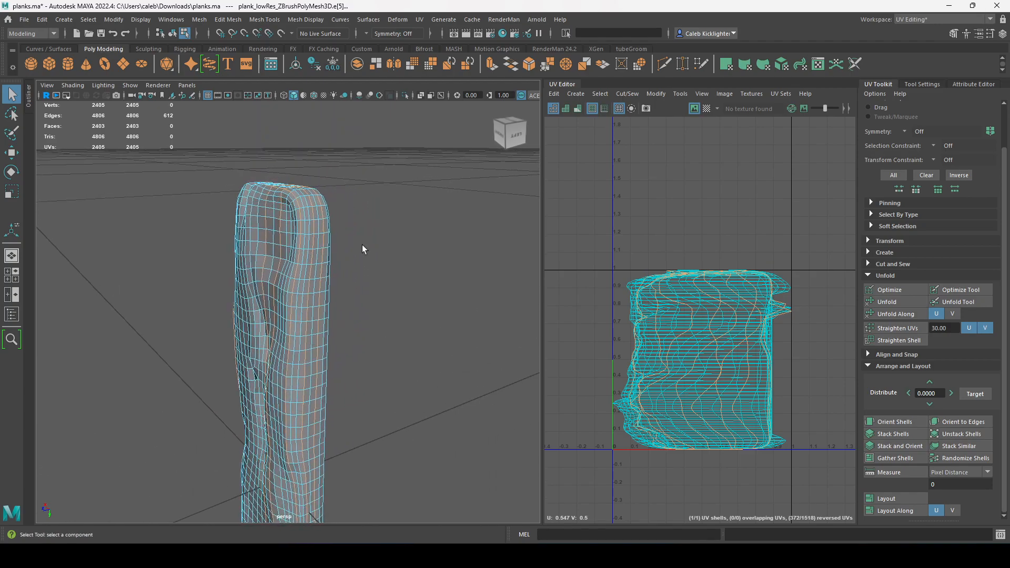
double_click(318, 216)
left_click_drag(309, 209, 295, 247, "alt")
left_click_drag(272, 298, 267, 291, "alt")
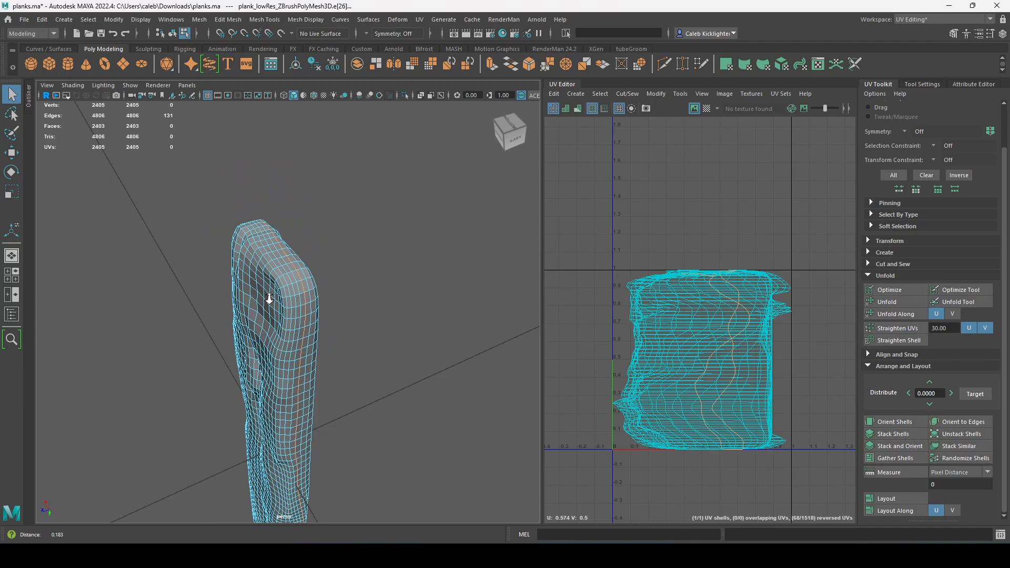
left_click(308, 285, "shift")
left_click_drag(311, 289, 442, 299, "alt")
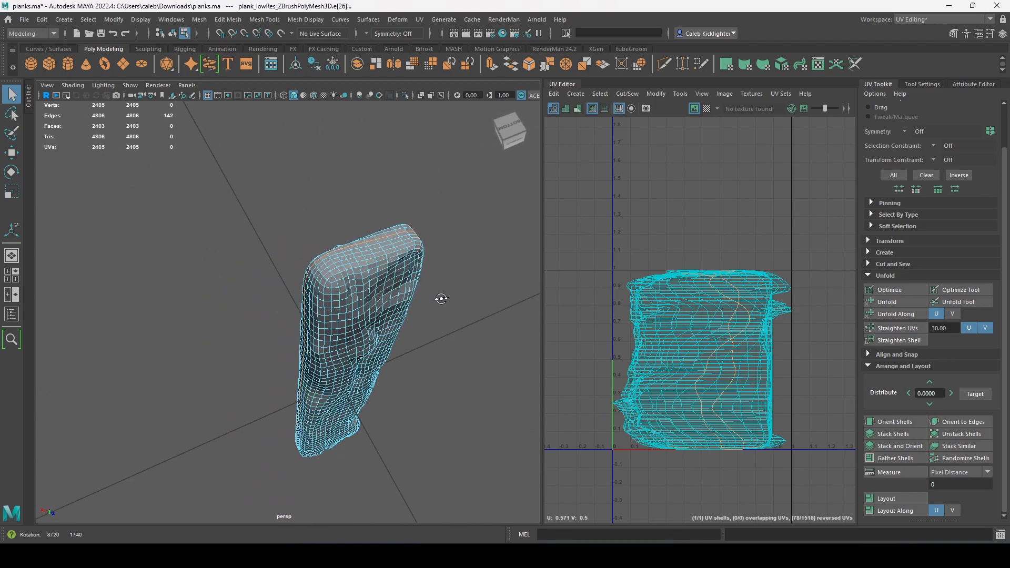
double_click(331, 281, "shift")
Step: Extend the seam edge selection onto the plank's ragged bottom end, undoing stray edge picks
left_click_drag(377, 341, 265, 318, "alt")
middle_click_drag(264, 318, 268, 266, "alt")
left_click_drag(326, 342, 402, 321, "alt")
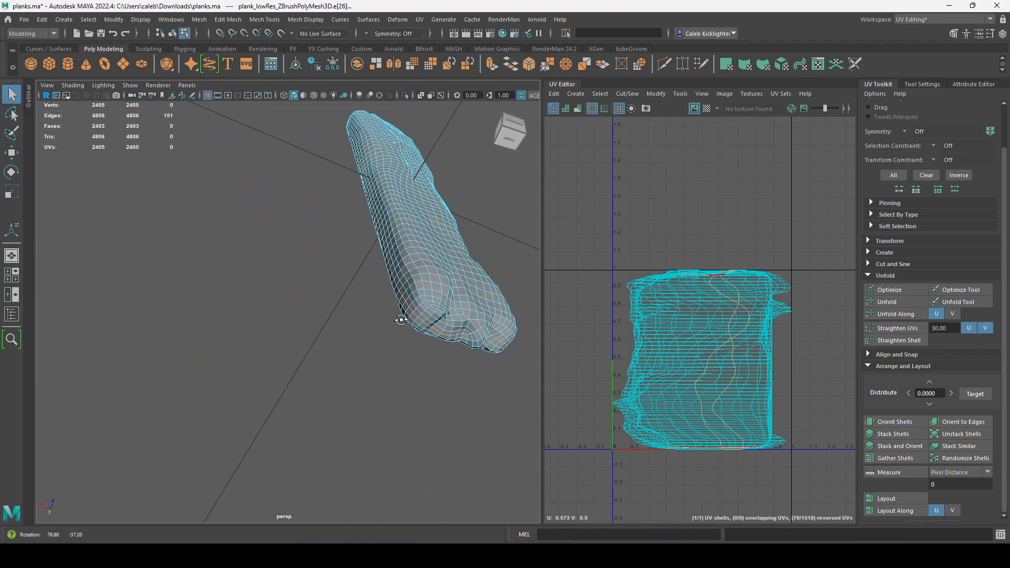
double_click(427, 313, "shift")
key("ctrl+z")
key("ctrl+z")
left_click_drag(431, 343, 442, 327, "alt")
right_click_drag(443, 327, 444, 344, "alt")
middle_click_drag(444, 343, 415, 334, "alt")
left_click_drag(415, 334, 328, 325, "alt")
left_click_drag(223, 299, 362, 327, "alt")
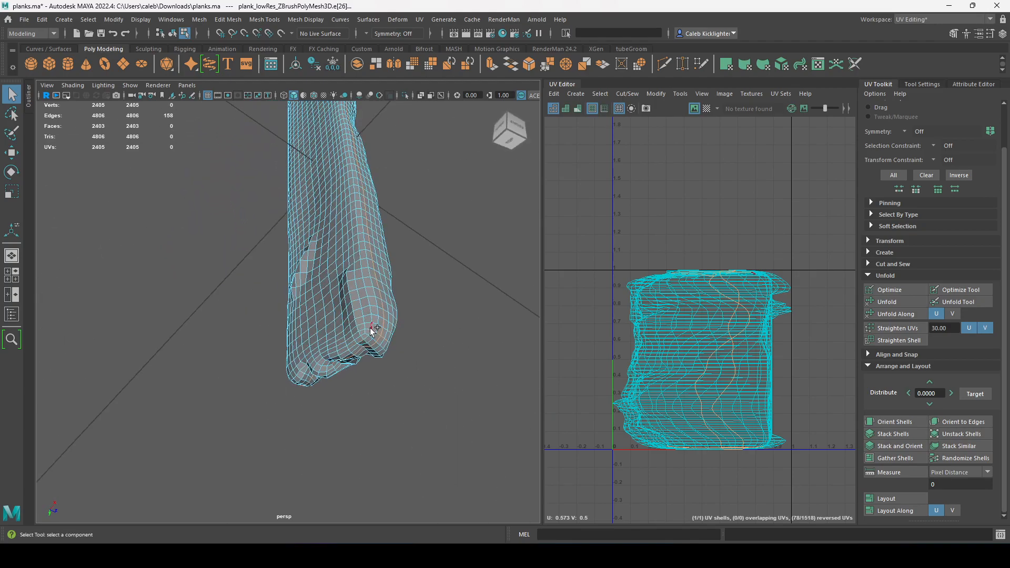
Step: Add the remaining edges at the plank's bottom corner to the seam selection, undoing a wrong pick
double_click(363, 328, "shift")
key("ctrl+z")
left_click_drag(387, 384, 181, 375, "alt")
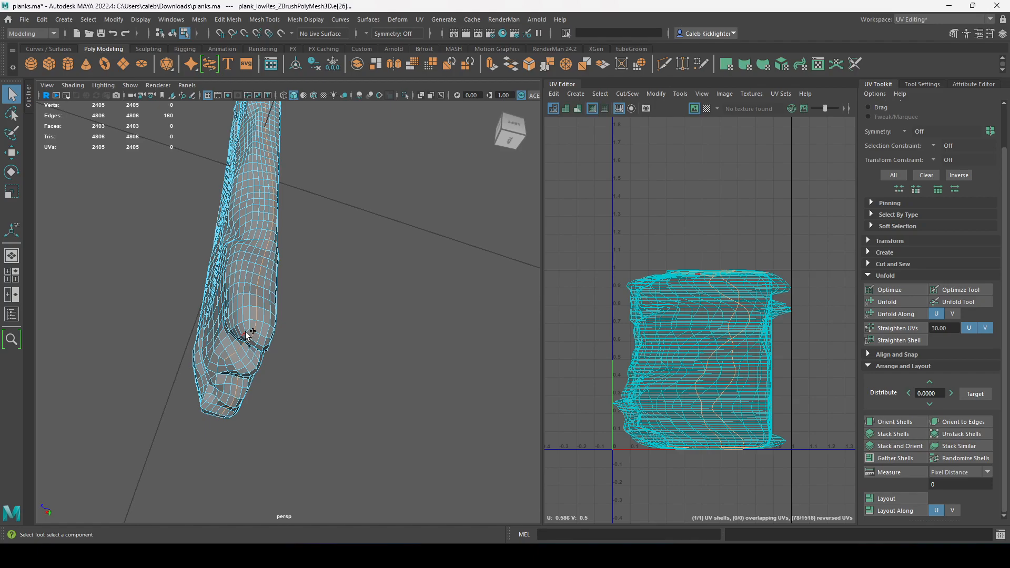
double_click(253, 328, "shift")
left_click_drag(314, 351, 246, 374, "alt")
left_click(252, 374, "shift")
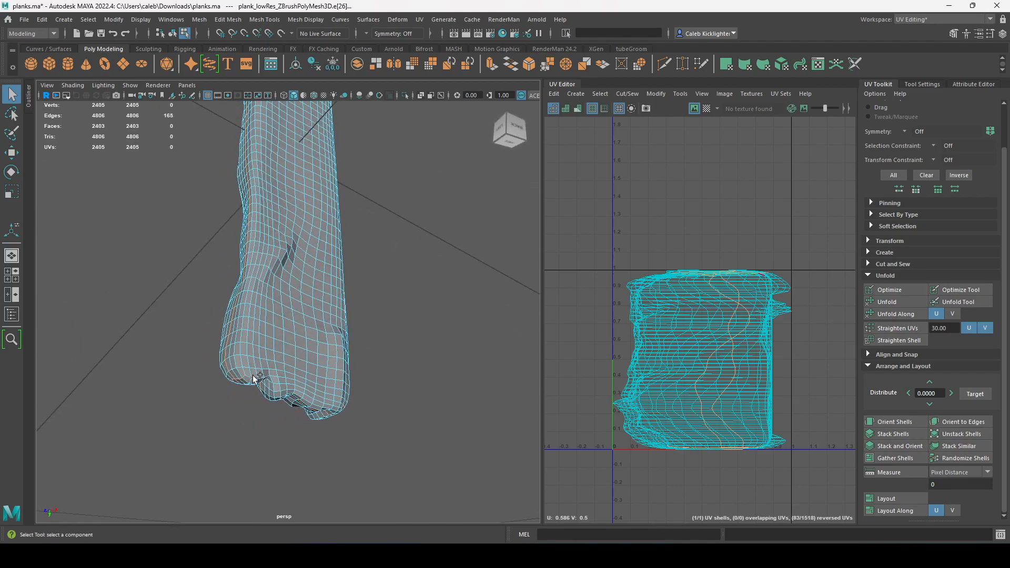
left_click(256, 379, "shift")
Step: Examine the selected seam edges around the plank's bottom, sides and top
mouse_move(345, 397)
left_mouse_down("alt")
mouse_move(361, 343)
mouse_move(458, 408)
mouse_move(384, 395)
mouse_move(399, 394)
mouse_move(293, 419)
mouse_move(266, 402)
mouse_move(353, 389)
left_mouse_up("alt")
scroll(353, 390, "up", 5)
mouse_move(302, 412)
left_mouse_down("alt")
mouse_move(316, 271)
mouse_move(310, 400)
left_mouse_up("alt")
left_click_drag(345, 326, 383, 398, "alt")
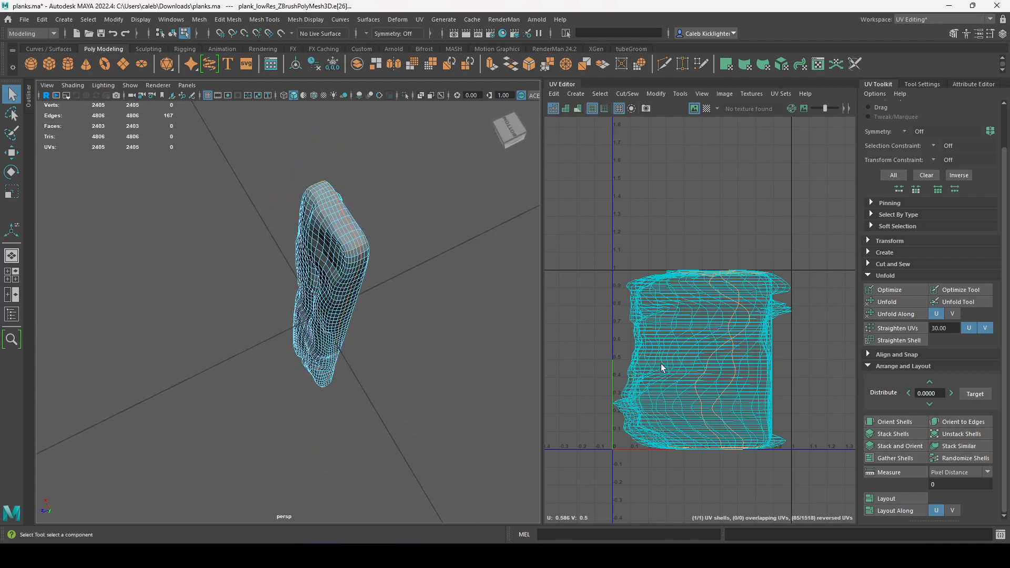
left_click_drag(350, 369, 255, 352, "alt")
left_click_drag(311, 234, 352, 426, "alt")
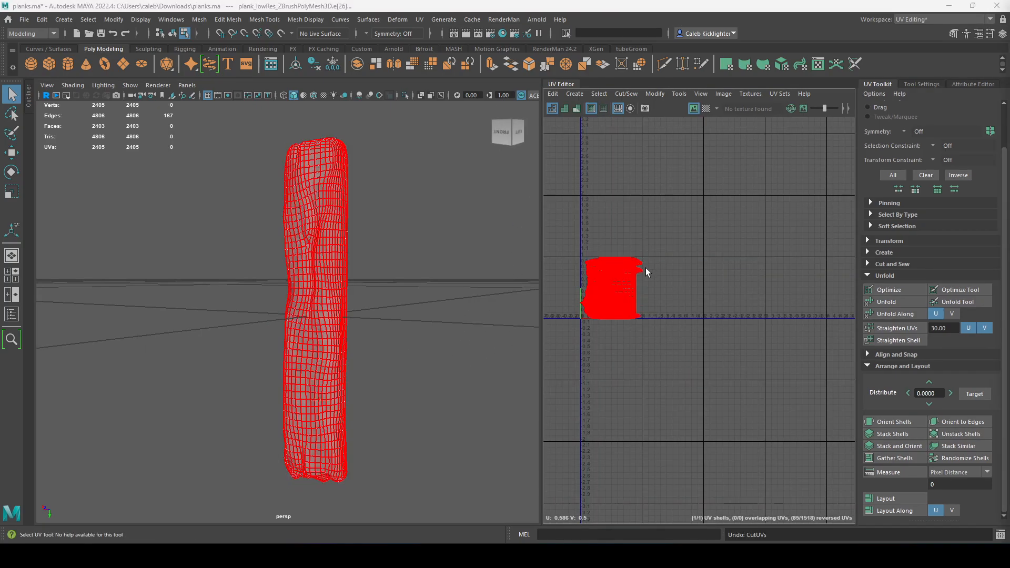
Step: Cut the plank's UVs along the selected seam edges
scroll(482, 280, "up", 3)
mouse_move(654, 359)
middle_mouse_down("alt")
mouse_move(644, 360)
mouse_move(660, 359)
middle_mouse_up("alt")
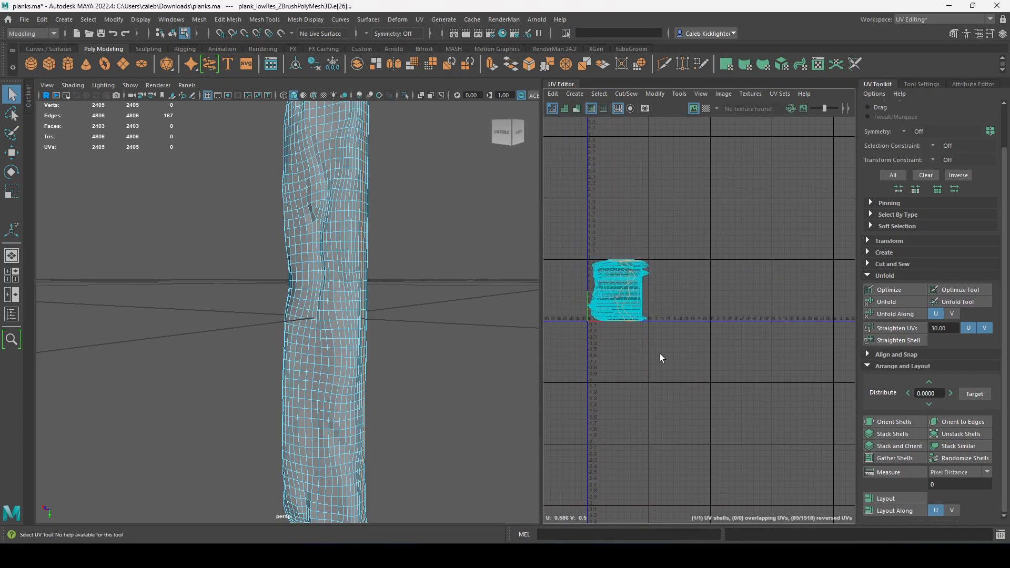
right_click_drag(660, 358, 910, 445, "alt")
middle_click_drag(704, 382, 823, 451, "alt")
left_click(662, 339)
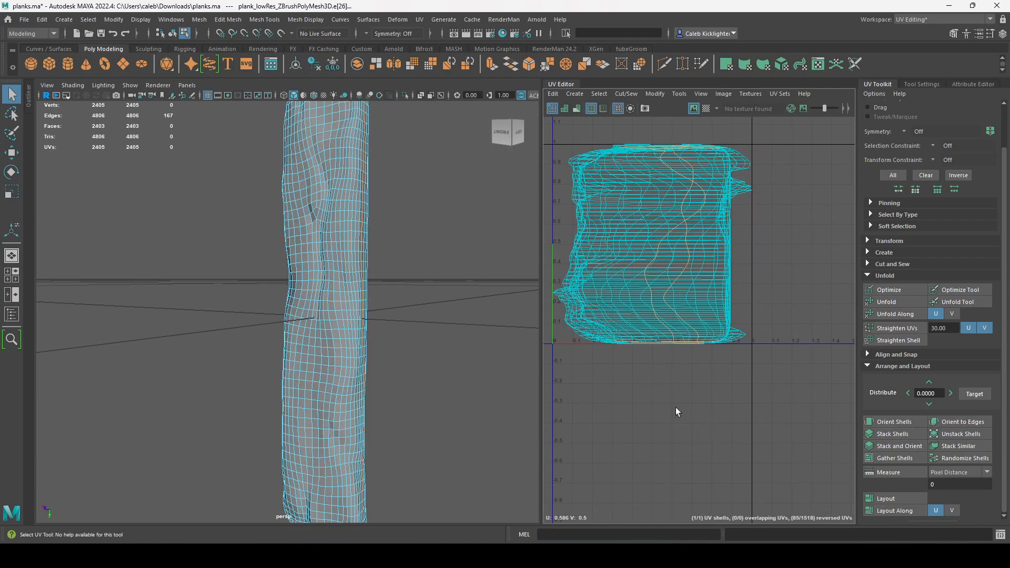
key("ctrl+x")
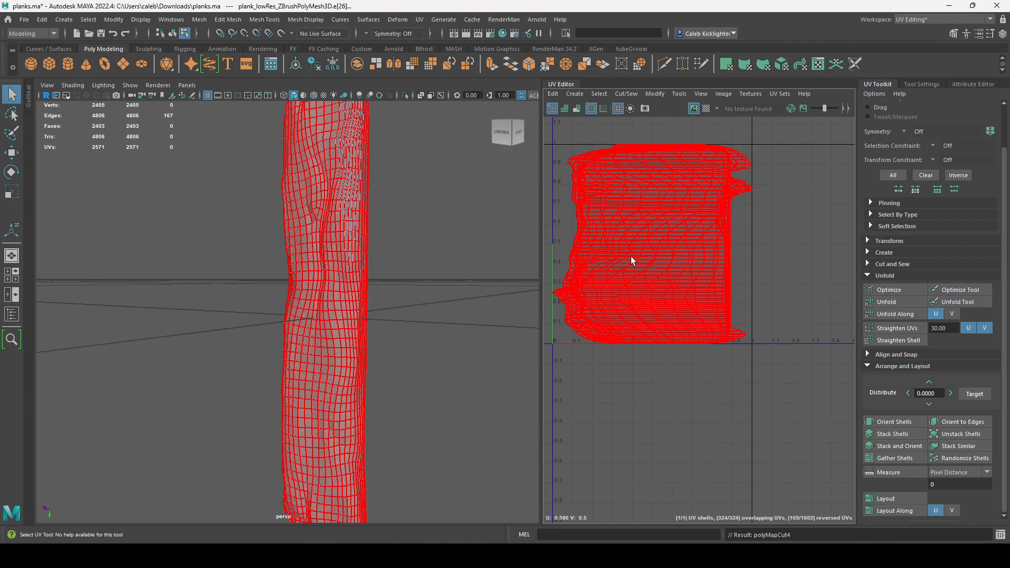
Step: Select all of the plank's UV faces, lay them out and unfold them
right_click_drag(640, 282, 591, 265)
left_click_drag(564, 204, 805, 311)
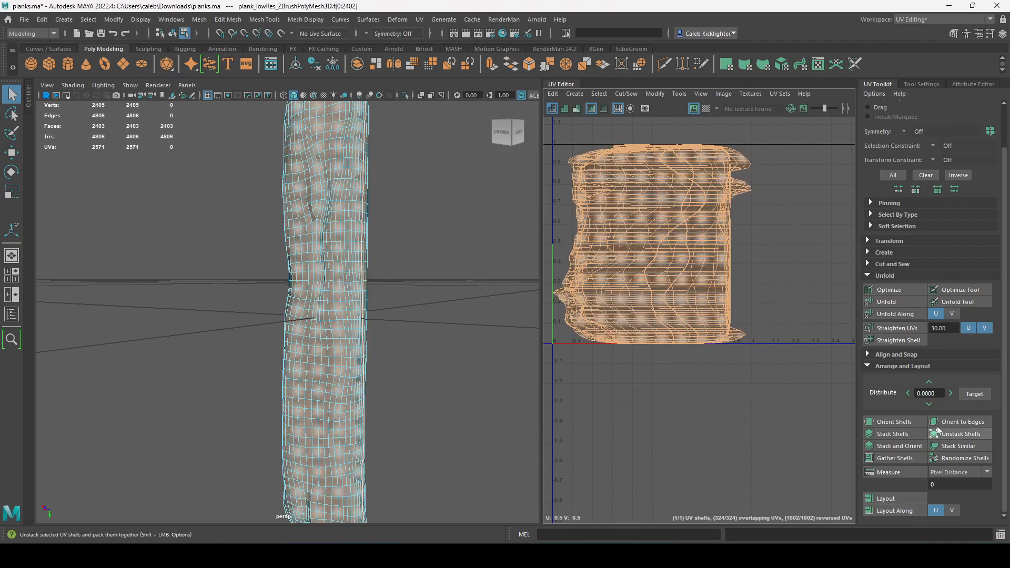
left_click(895, 498)
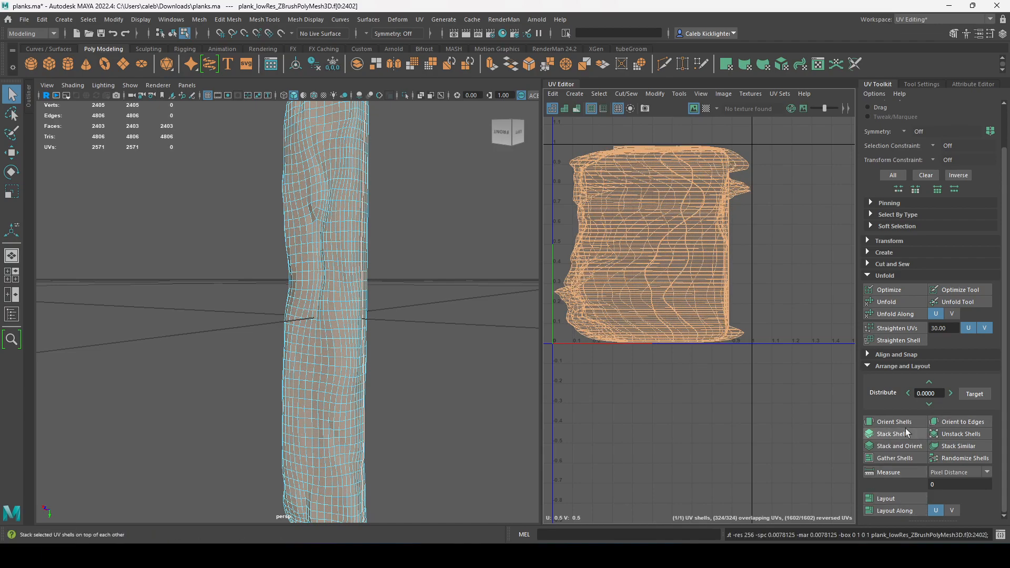
left_click(906, 303)
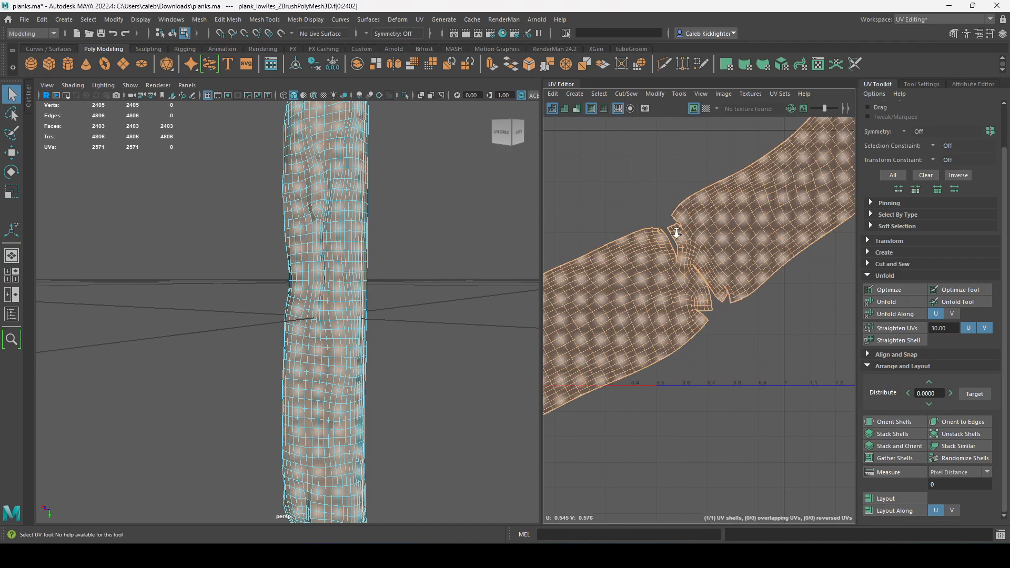
Step: Cut the UV edges that still join the plank's two unfolded halves at the narrow bridge
scroll(674, 229, "up", 6)
right_click(697, 381)
left_click(696, 352)
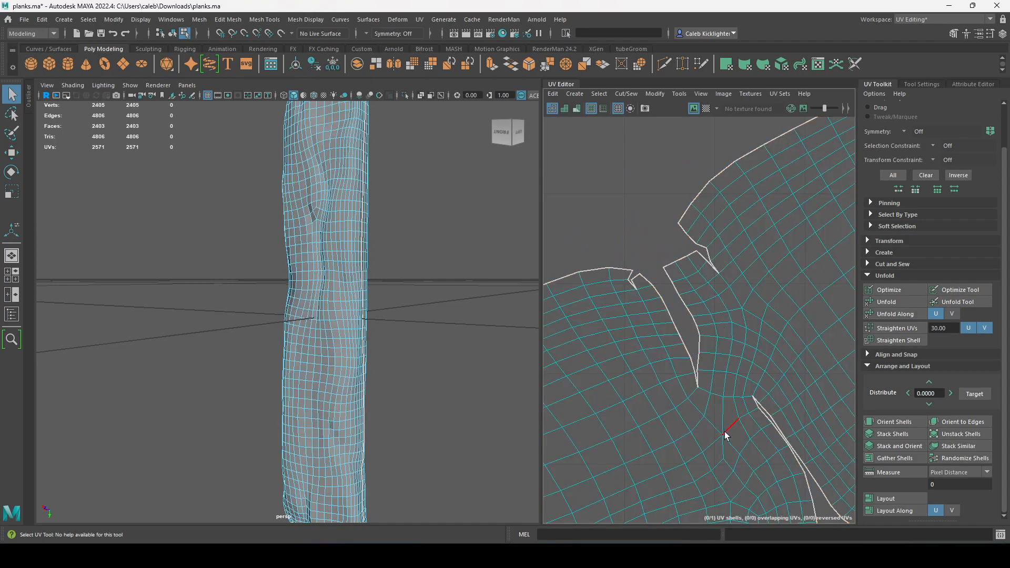
left_click_drag(706, 395, 749, 401)
key("ctrl+x")
Step: Select all the UV faces of both plank halves and unfold them again
scroll(784, 441, "down", 2)
right_click(702, 399)
left_click(662, 390)
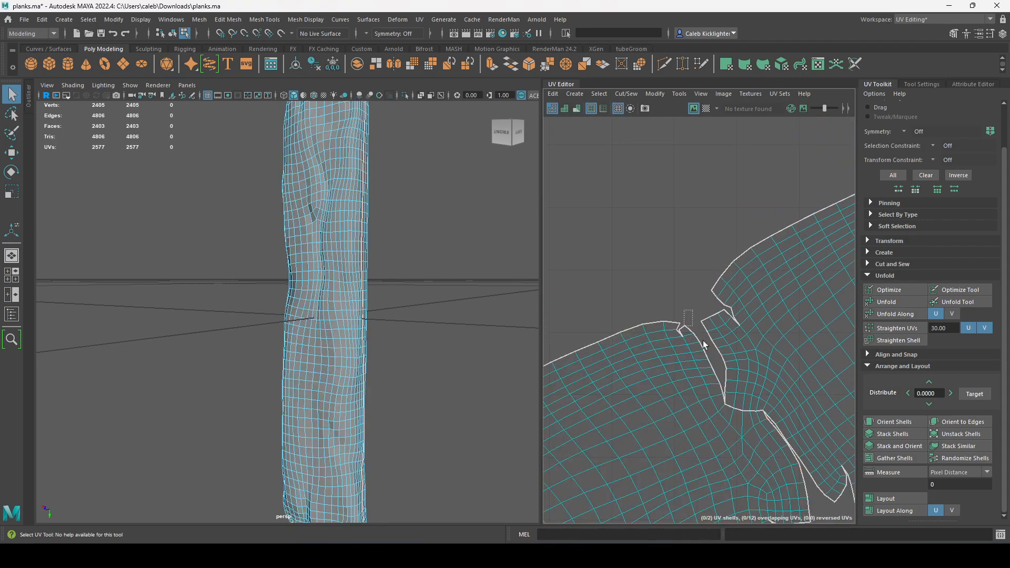
left_click(887, 302)
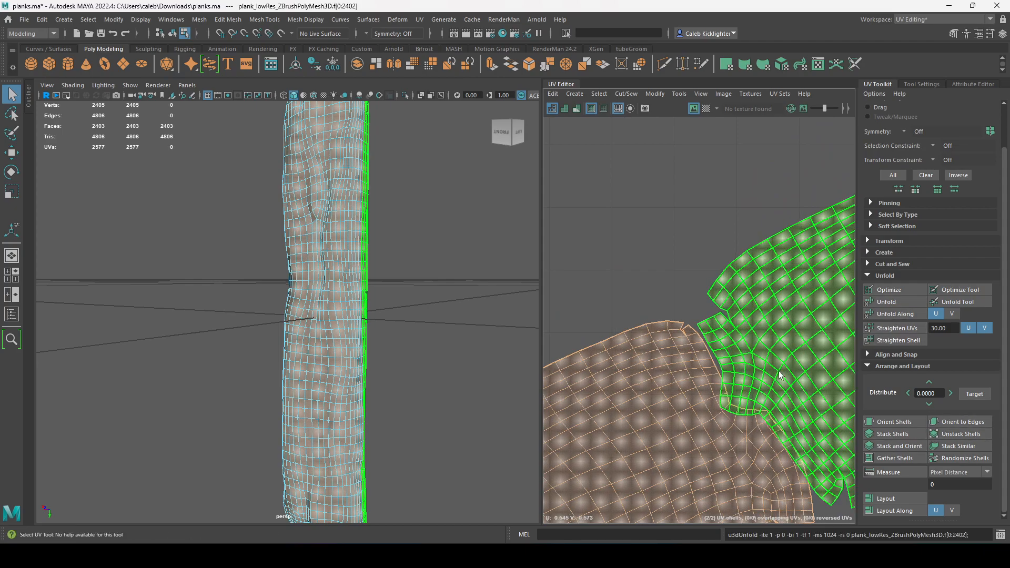
Step: Lay out the two plank UV shells inside the 0–1 tile
scroll(691, 384, "down", 5)
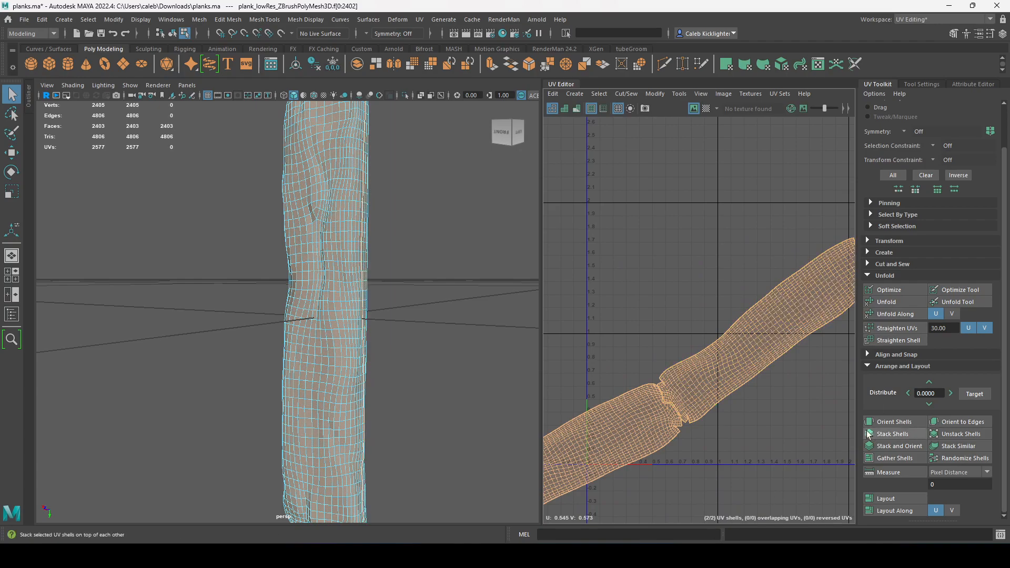
middle_click_drag(717, 428, 733, 377, "alt")
right_click_drag(733, 376, 727, 392, "alt")
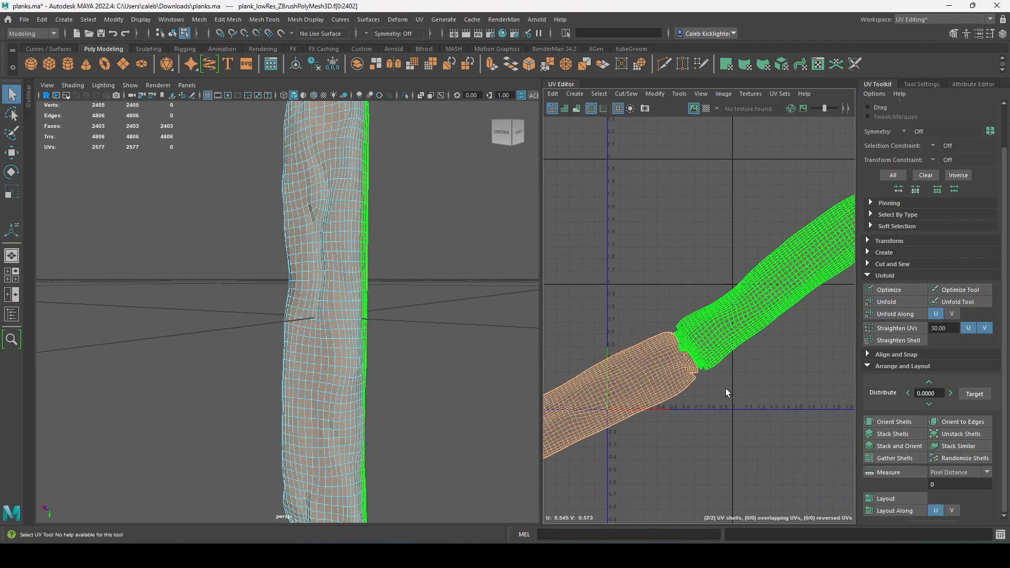
left_click(908, 500)
scroll(679, 401, "up", 5)
middle_click_drag(715, 403, 748, 417, "alt")
right_click_drag(748, 417, 632, 371, "alt")
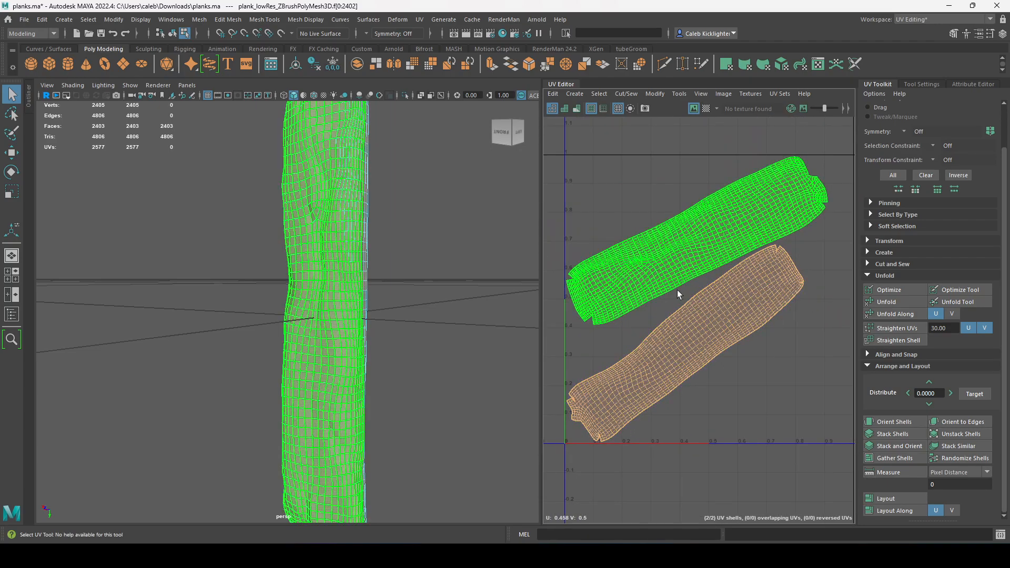
Step: Return the plank to object mode, reselect it and check how its two UV shells fill the tile
middle_click_drag(674, 299, 664, 320, "alt")
right_click_drag(693, 332, 652, 330, "alt")
right_click_drag(324, 268, 381, 251)
left_click(386, 330)
right_click_drag(386, 330, 342, 318, "alt")
left_click_drag(231, 301, 413, 320, "alt")
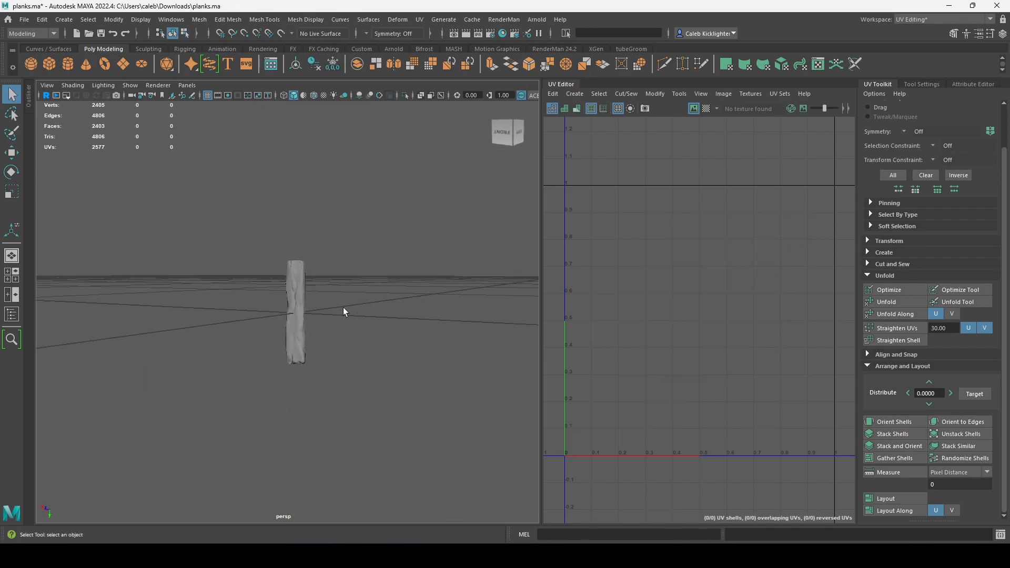
left_click(290, 345)
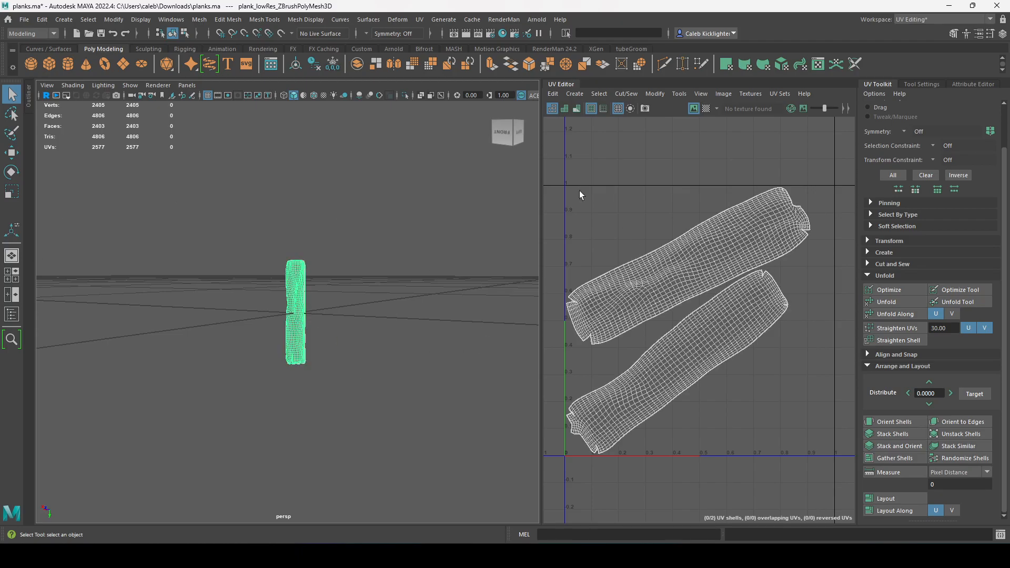
scroll(648, 315, "down", 5)
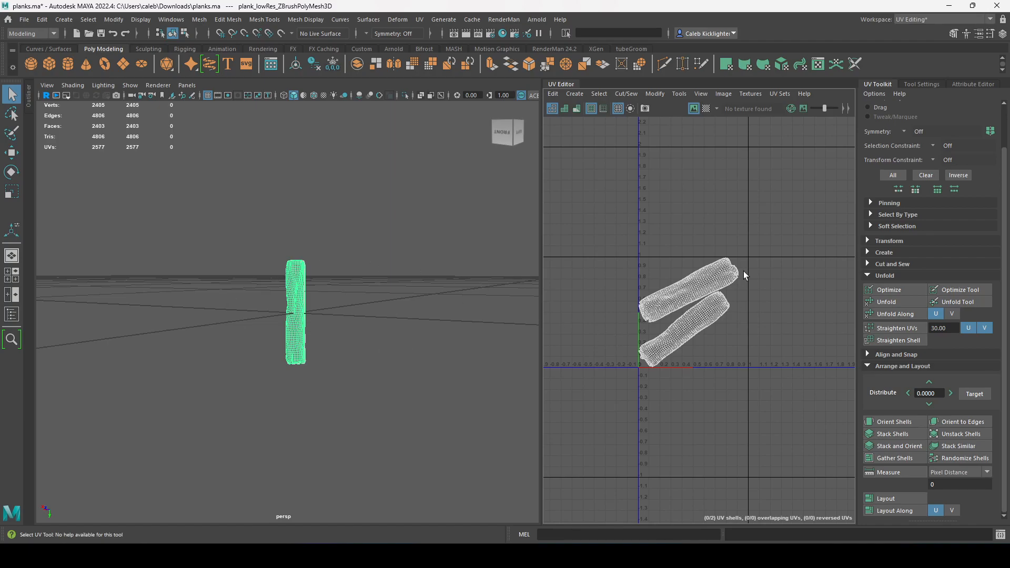
scroll(697, 286, "up", 4)
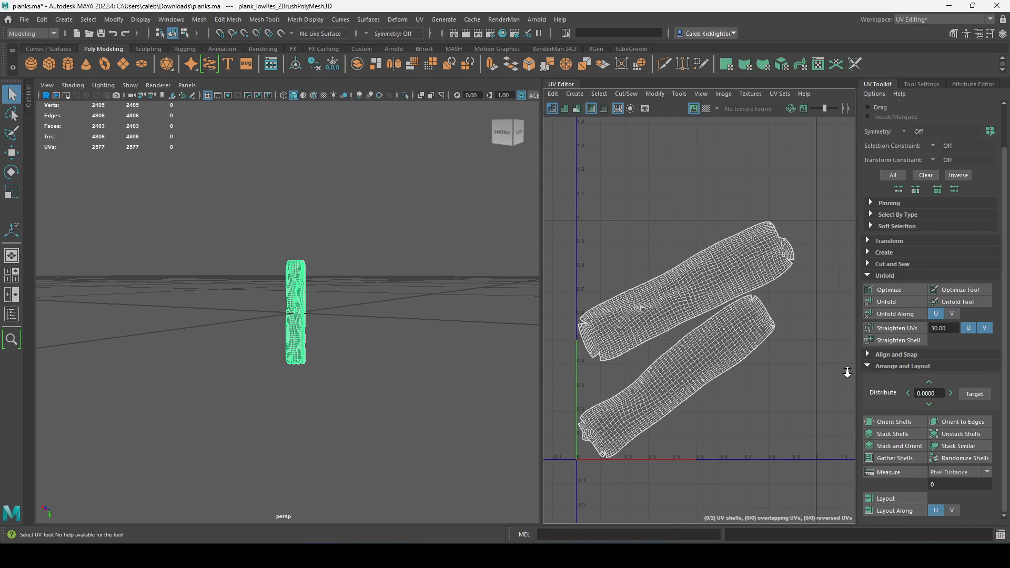
middle_click_drag(761, 329, 728, 311, "alt")
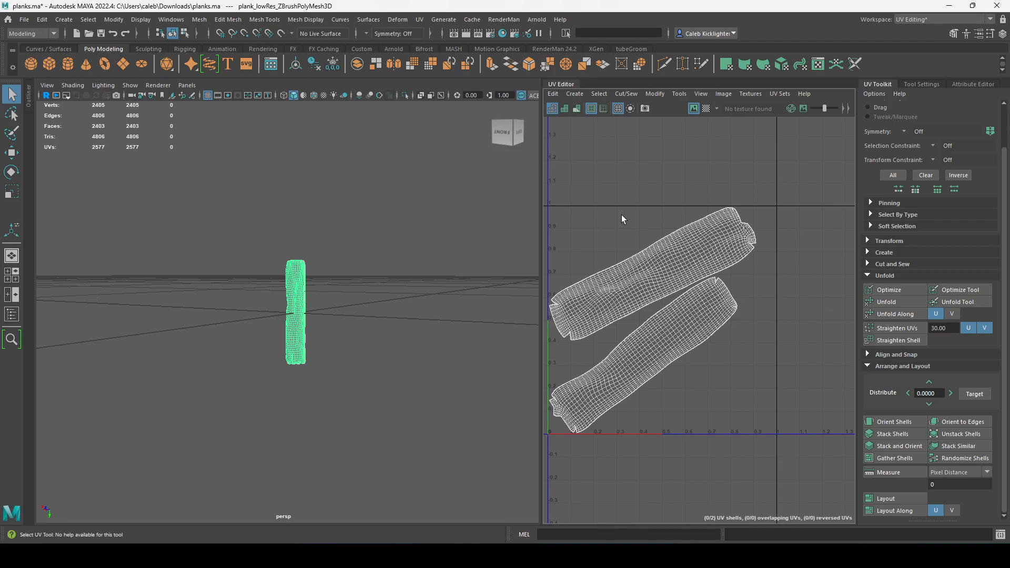
Step: Try scaling both UV shells down into the tile's upper-left corner, and undo the scaling
right_click_drag(628, 280, 616, 269)
left_click_drag(618, 270, 577, 248)
key("r")
key("w")
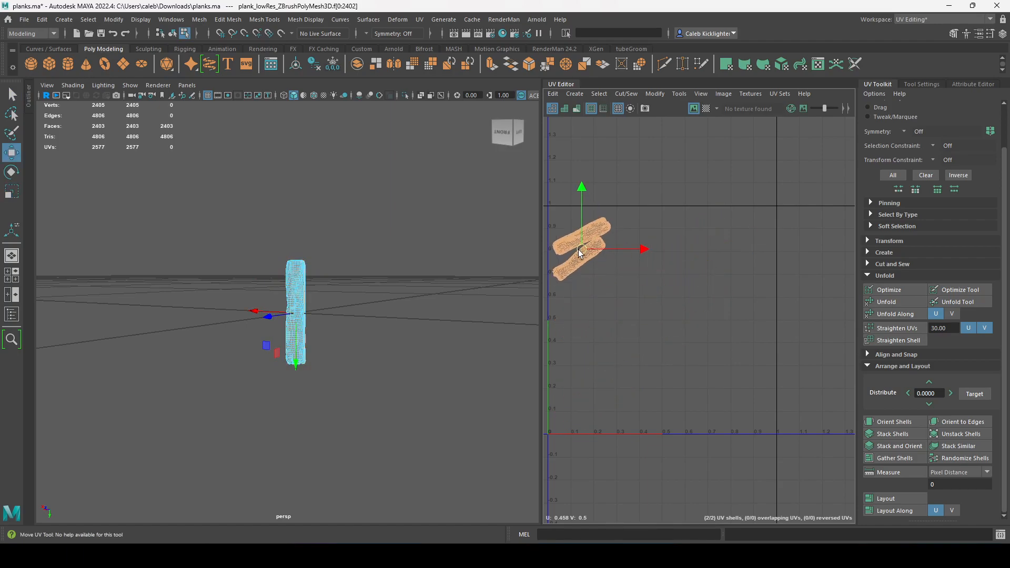
right_click_drag(355, 224, 206, 237, "alt")
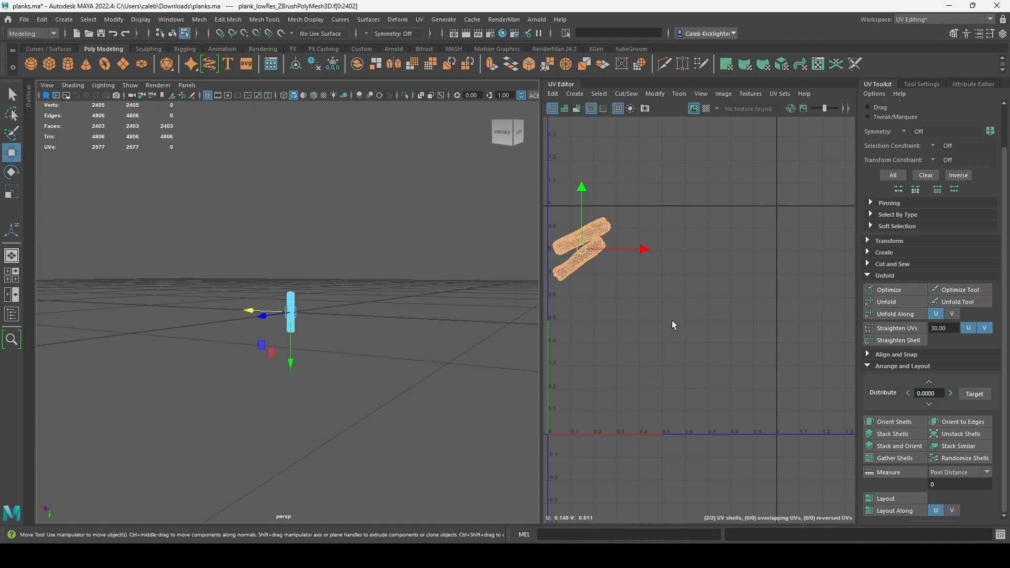
key("ctrl+z")
key("ctrl+z")
Step: Try scaling both UV shells to about 0.45, compare with the planks in ZBrush, and undo the scaling in Maya
scroll(750, 336, "down", 4)
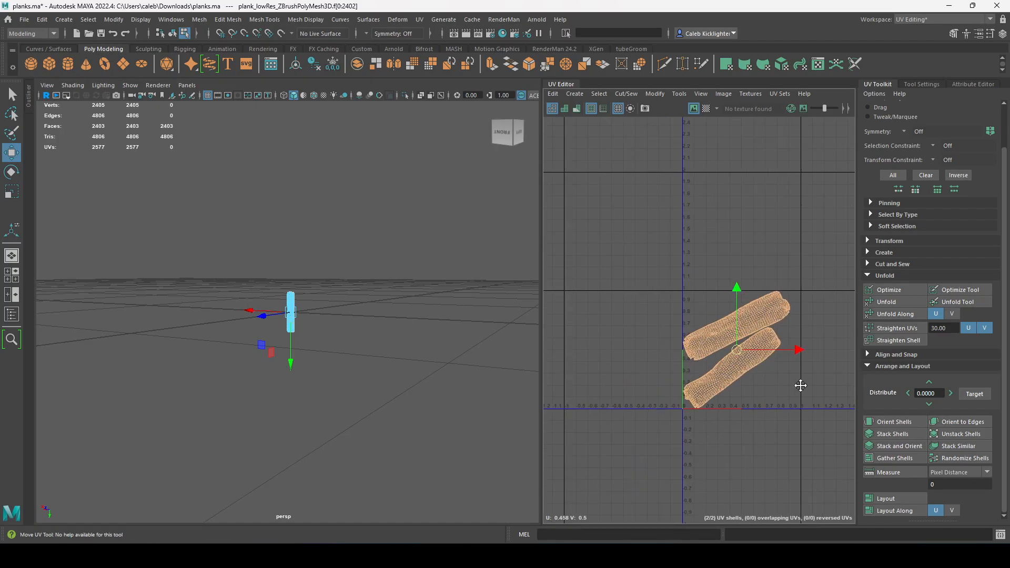
middle_click_drag(800, 385, 688, 364, "alt")
left_click(612, 349, "shift")
key("r")
left_click_drag(624, 326, 567, 295)
key("w")
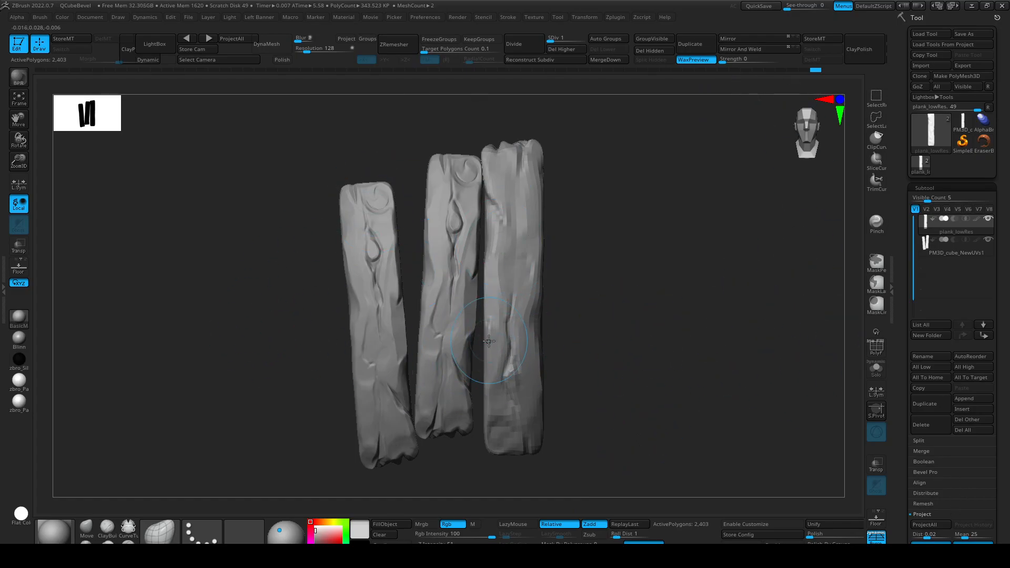
key("alt+Tab")
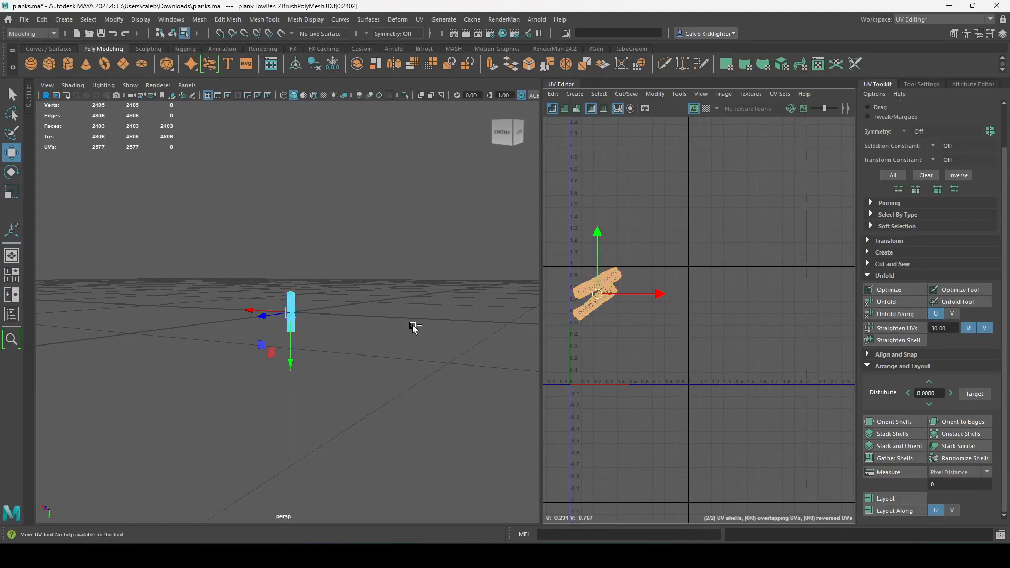
key("ctrl+z")
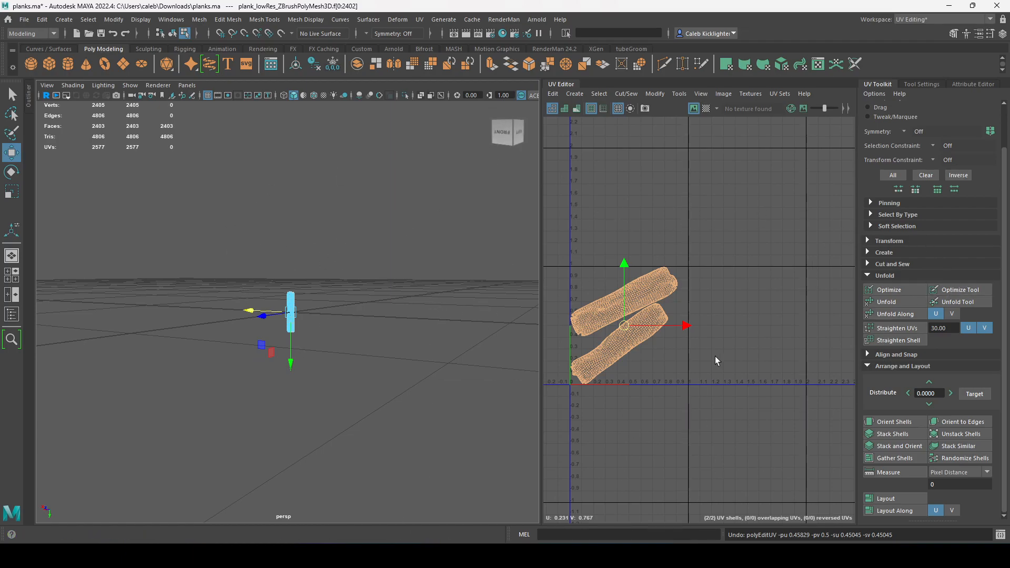
Step: Switch the plank from component selection to object mode and select the whole mesh
middle_click_drag(274, 347, 364, 396, "alt")
right_click_drag(365, 396, 471, 453, "alt")
middle_click_drag(470, 452, 360, 382, "alt")
right_click_drag(360, 382, 568, 480, "alt")
middle_click_drag(568, 481, 298, 419, "alt")
right_click_drag(289, 416, 325, 433, "alt")
middle_click_drag(279, 434, 348, 420, "alt")
key("q")
right_click_drag(317, 268, 384, 225)
left_click(384, 225)
left_click(305, 295)
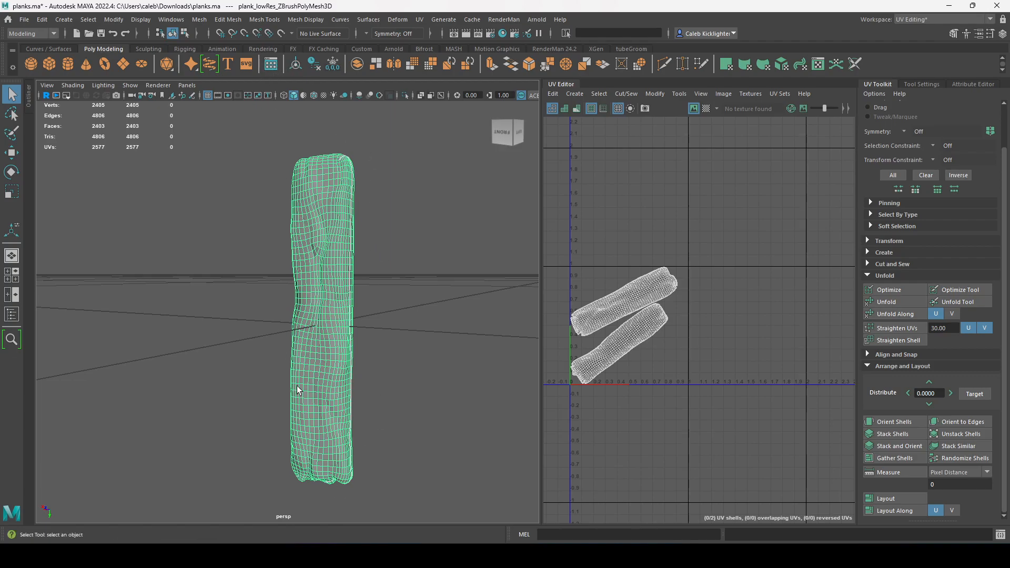
Step: Show the Outliner at a narrower width and rename the plank mesh plankA
left_click_drag(377, 425, 336, 415, "alt")
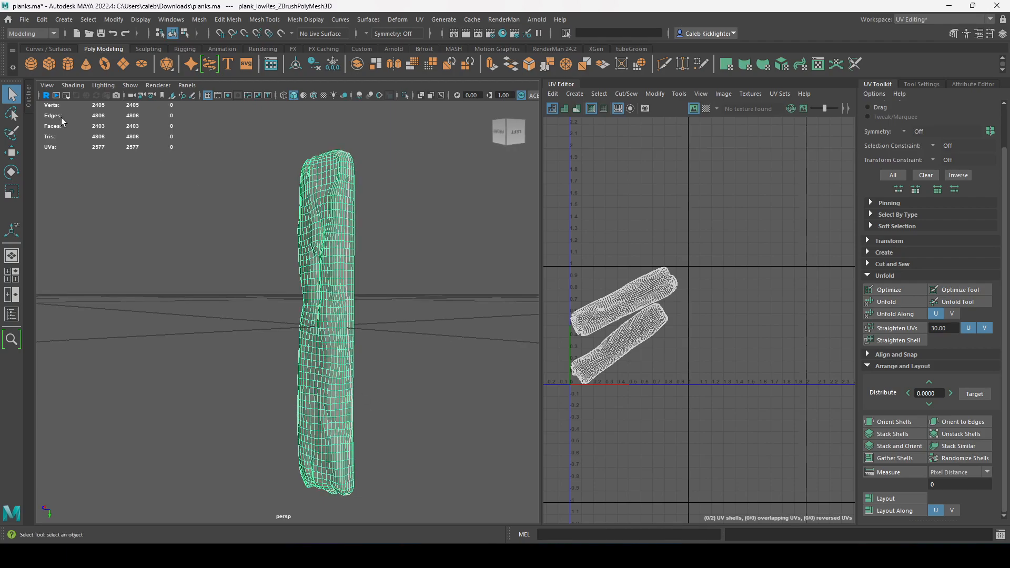
left_click(31, 93)
double_click(87, 159)
type("plankA")
key("Return")
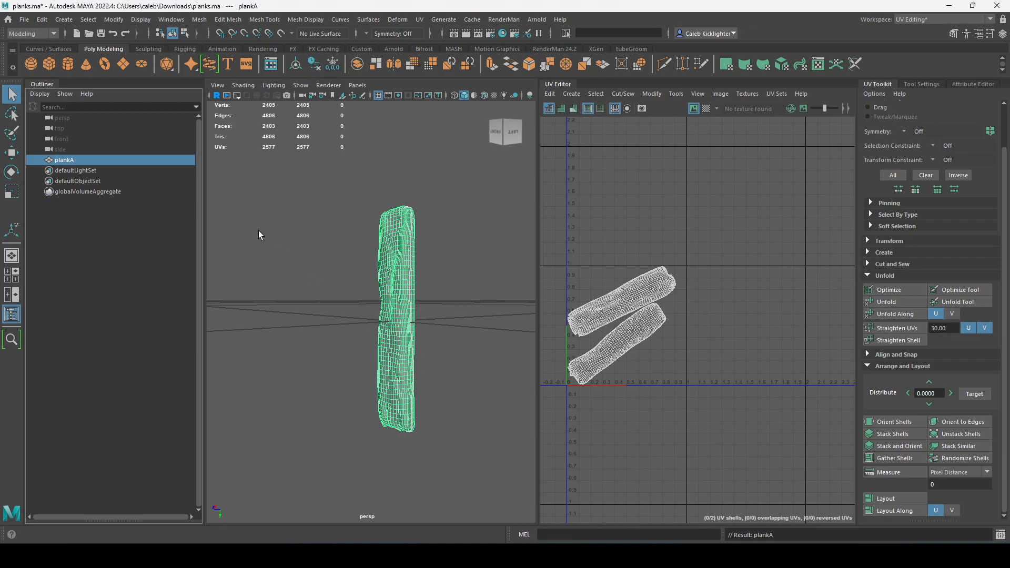
left_click_drag(204, 109, 163, 109)
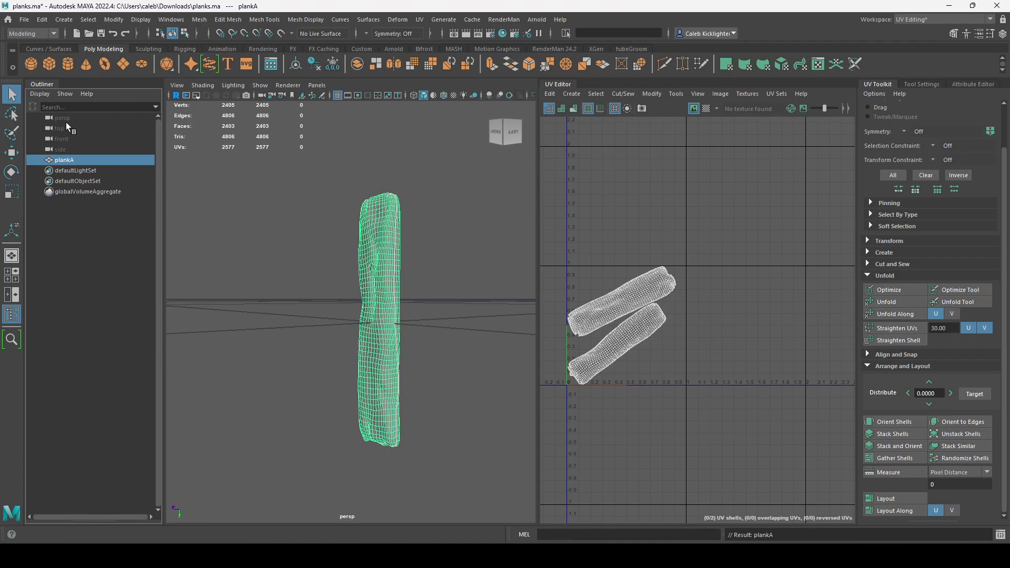
Step: Export the selected plank as OBJ, replacing plankA_lowRes.obj in Downloads, and save the scene
left_click(24, 21)
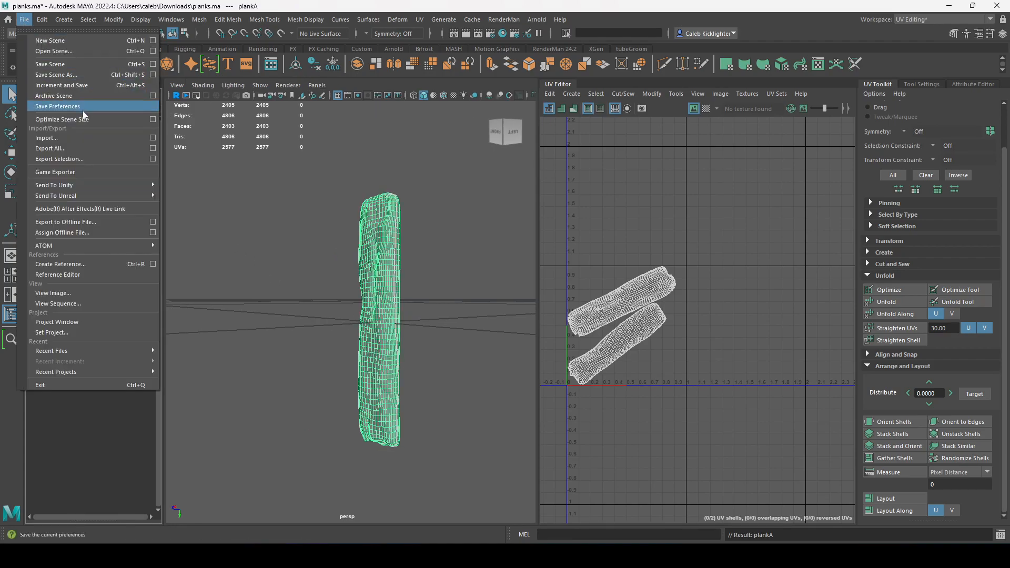
left_click(79, 158)
double_click(519, 259)
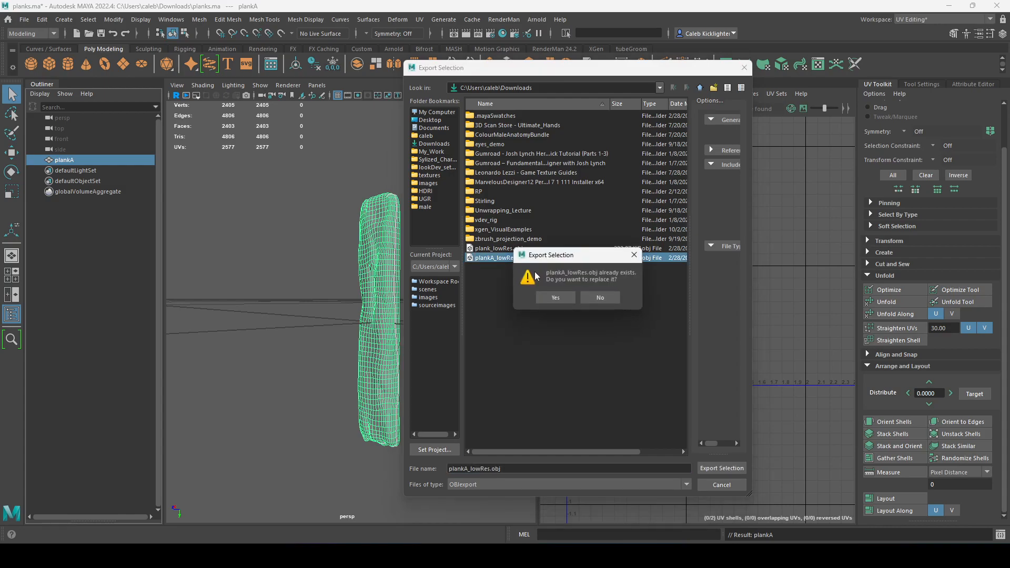
left_click(562, 295)
left_click(21, 21)
left_click(57, 64)
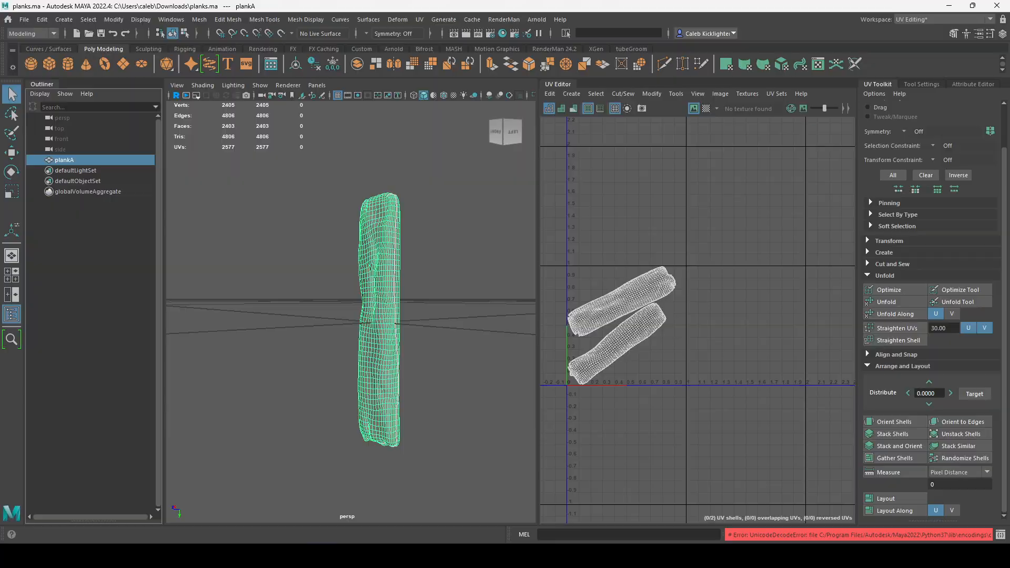
Step: Switch to ZBrush and rename the plank_lowRes subtool plankA
left_click(590, 556)
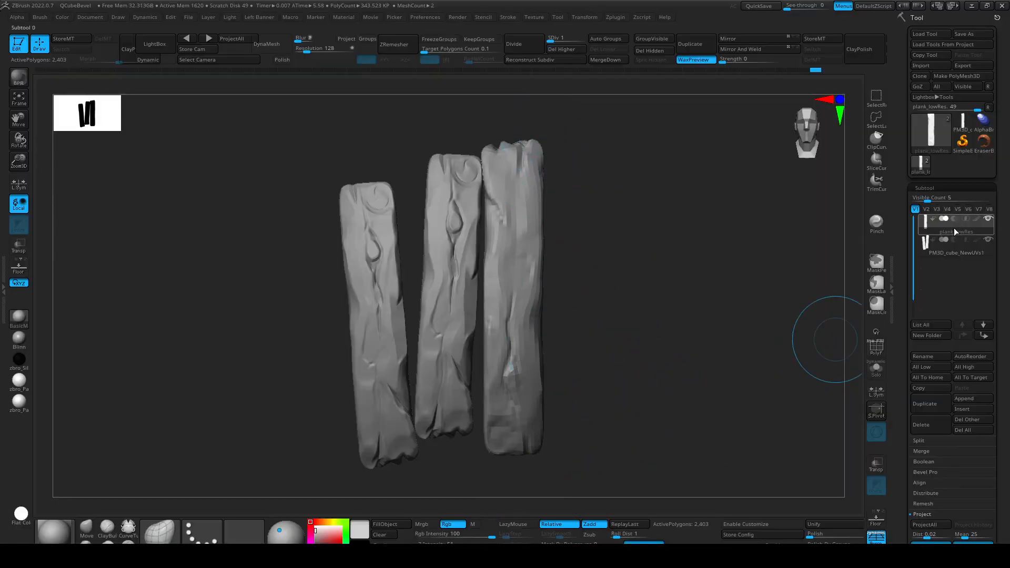
left_click(937, 356)
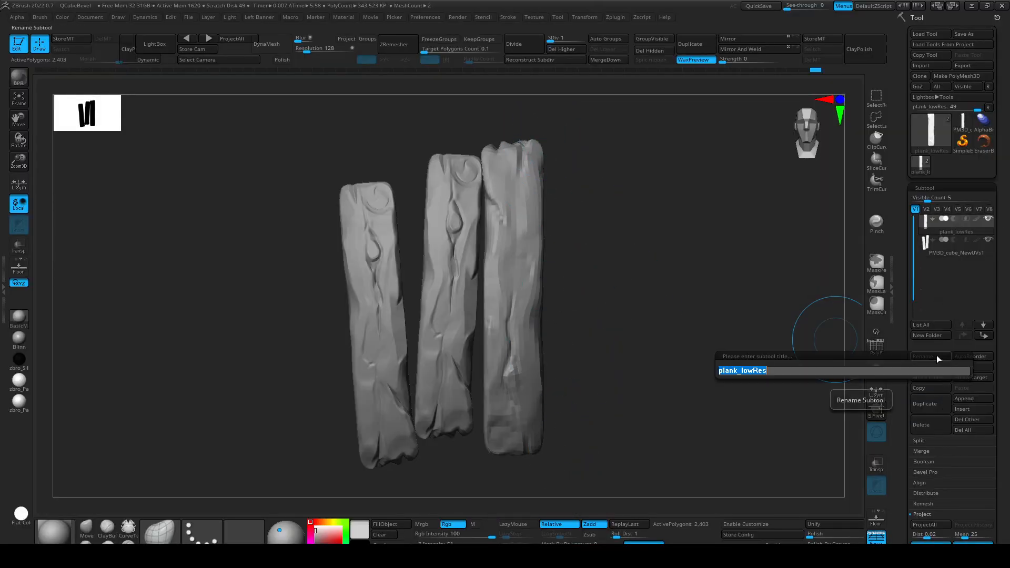
type("plankA")
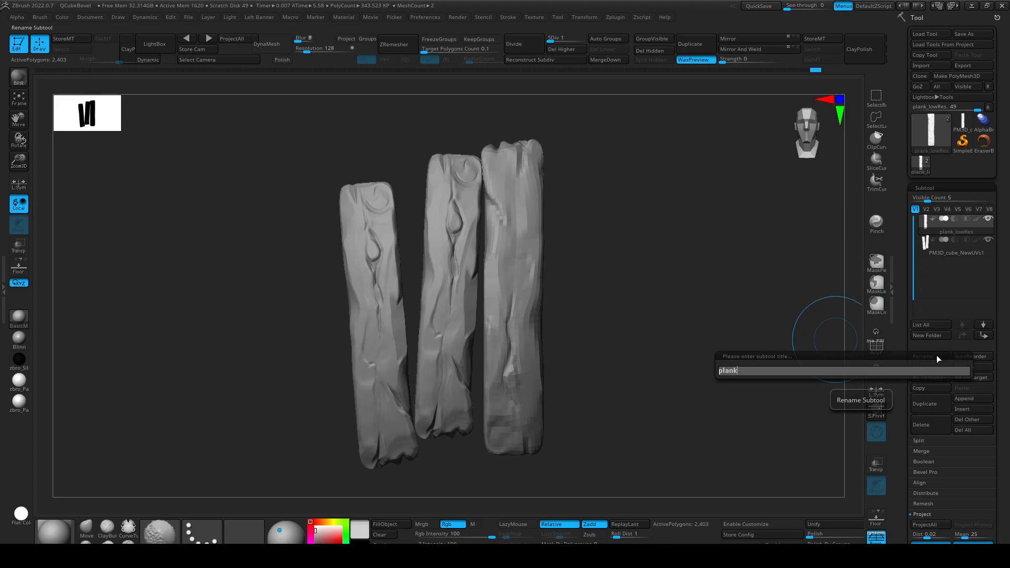
key("Return")
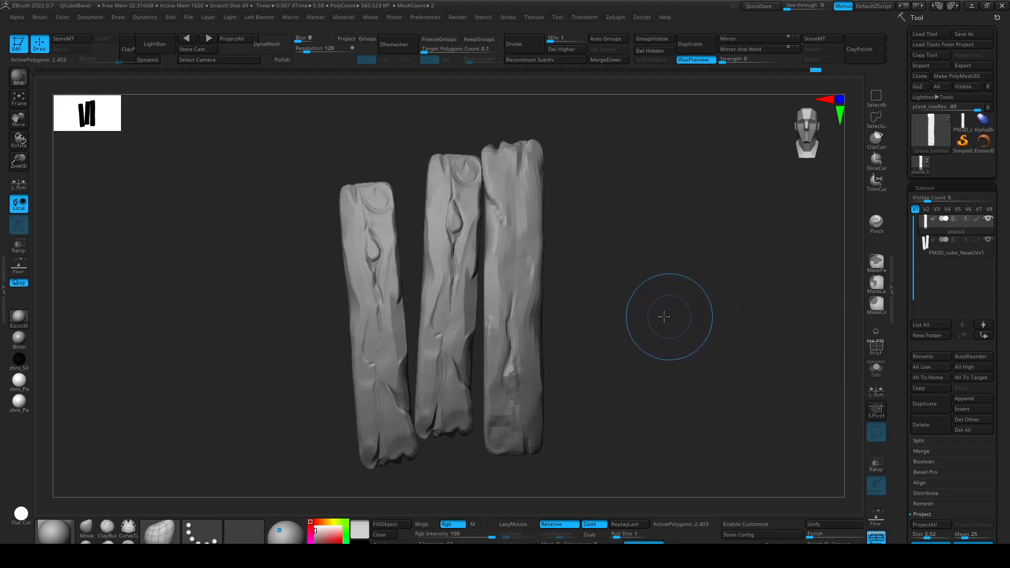
left_click_drag(665, 315, 625, 311, "alt")
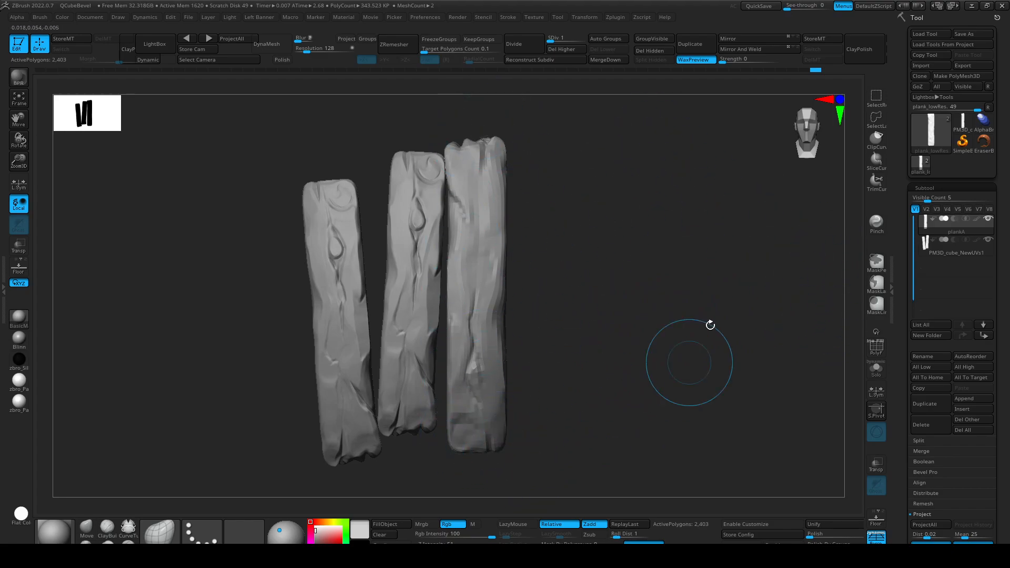
Step: Set the plankA subtool to its lowest subdivision level and import plankA_lowRes.obj from Downloads onto it
key("d")
key("d")
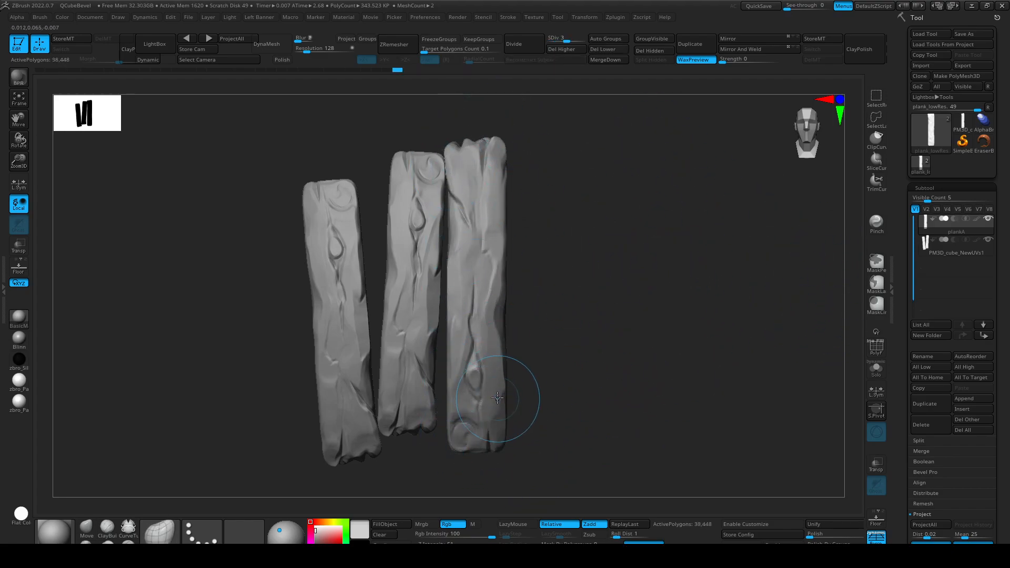
key("shift+d")
key("shift+d")
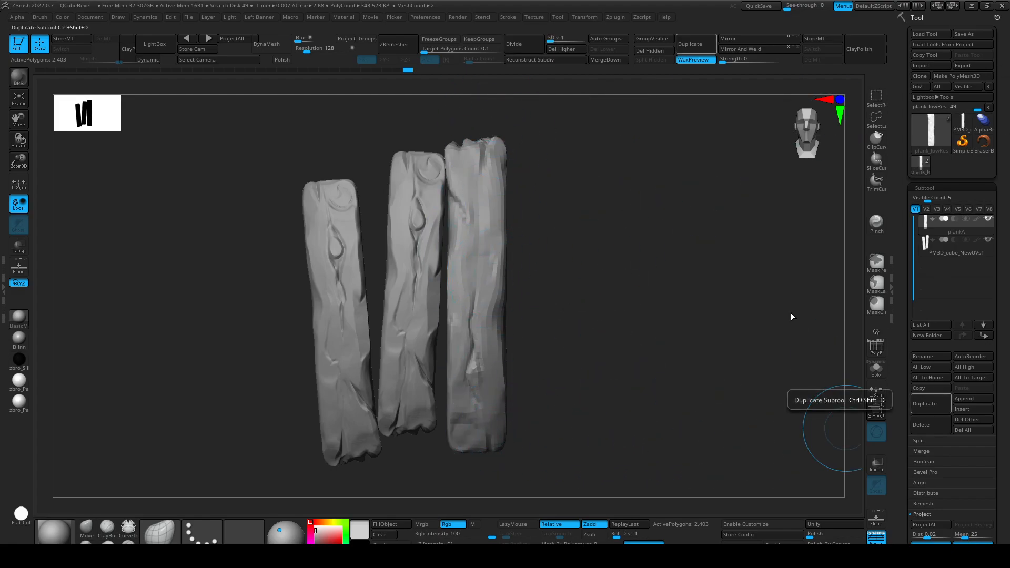
left_click(933, 64)
left_click(285, 153)
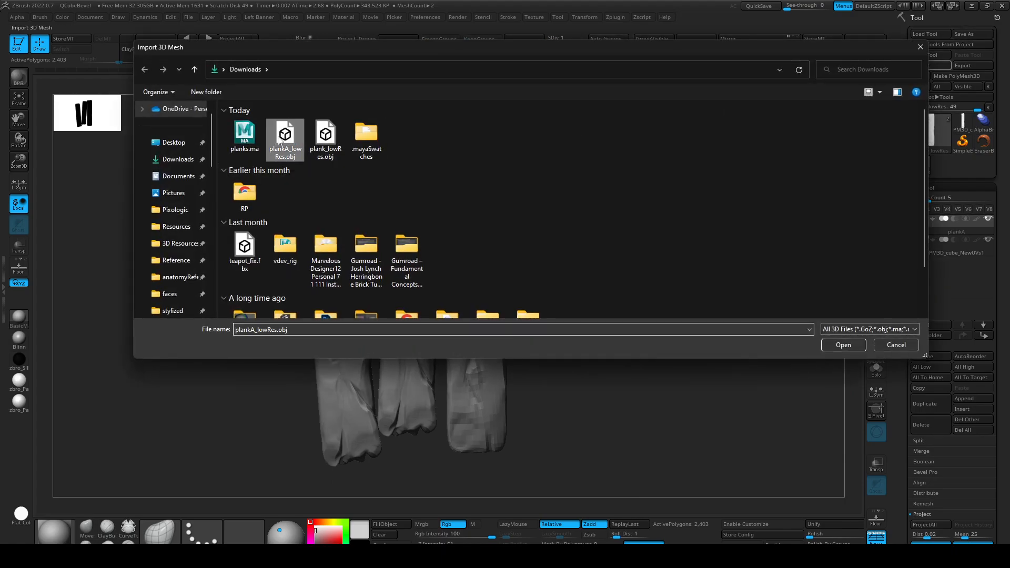
left_click(843, 345)
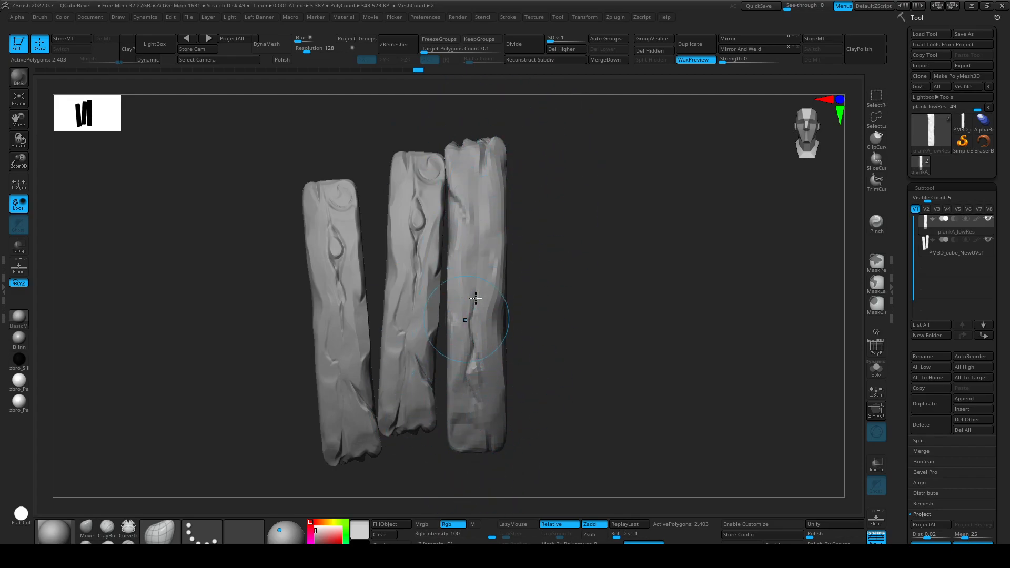
Step: Check the reimported plank at subdivision levels 4 and 1, and compare it with the separate PM3D_cube_NewUVs1 tool
left_click_drag(658, 323, 665, 322)
key("d")
key("d")
key("d")
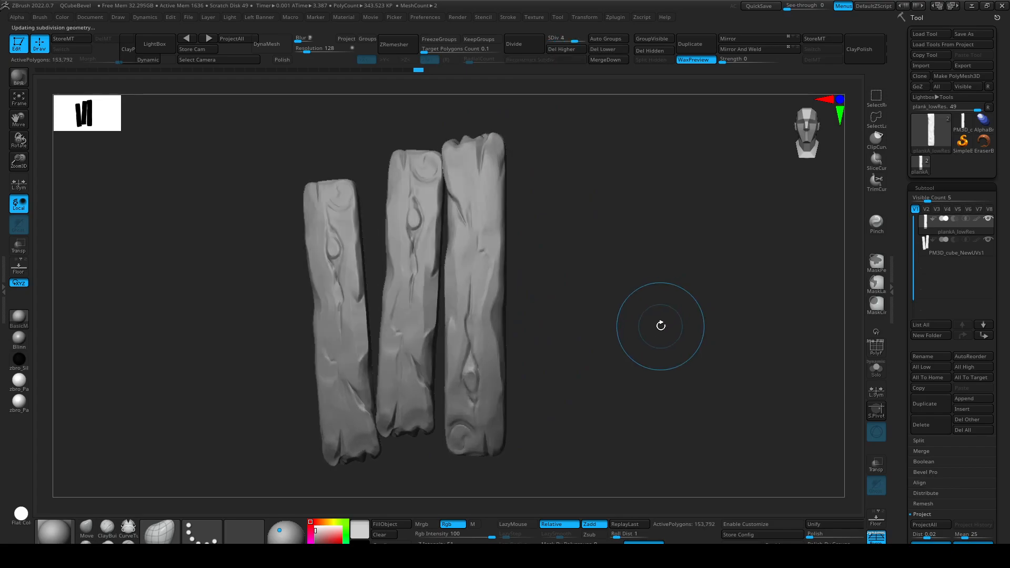
key("shift+d")
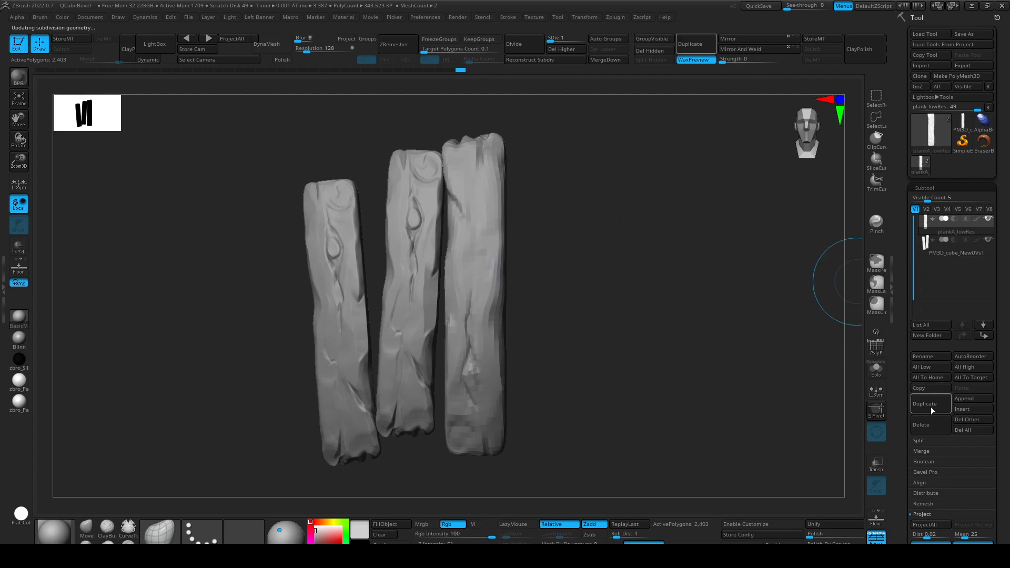
left_click(963, 121)
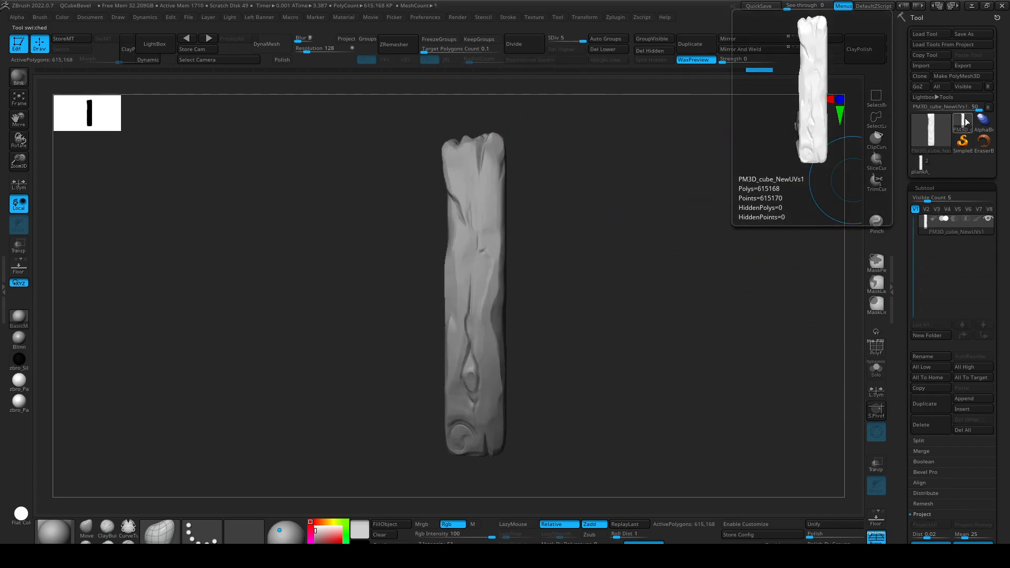
left_click(921, 163)
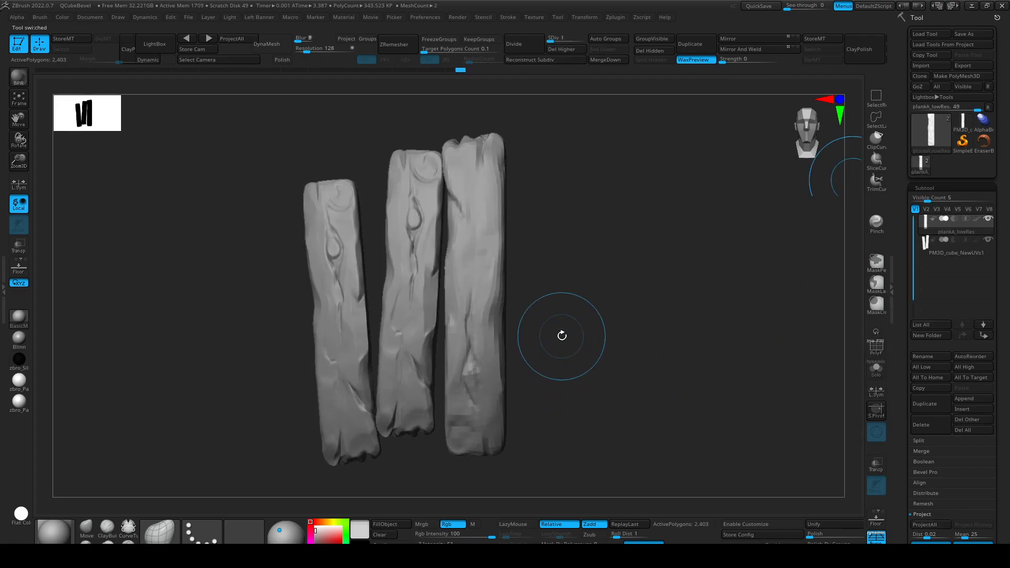
Step: Raise the plankA_lowRes subtool to subdivision level 5 and inspect its sculpted detail beside the other two planks
key("d")
key("d")
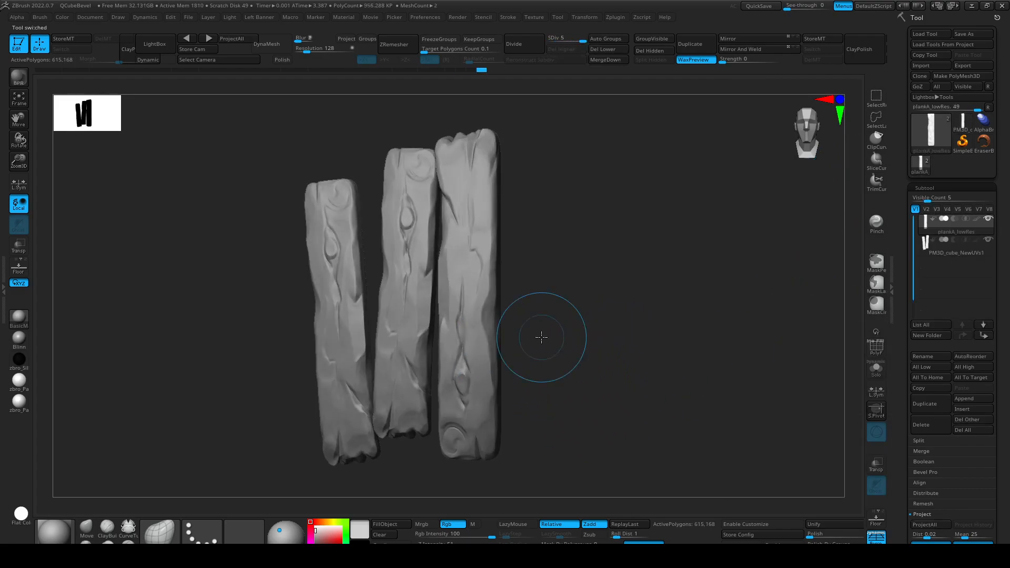
mouse_move(615, 372)
left_mouse_down()
mouse_move(625, 377)
mouse_move(602, 209)
left_mouse_up()
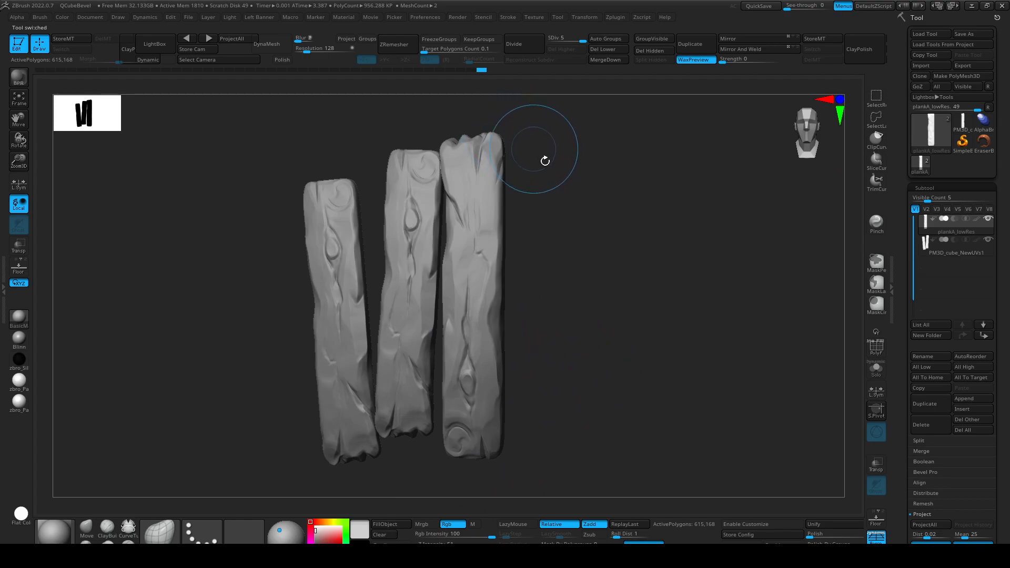
left_click_drag(539, 153, 538, 133)
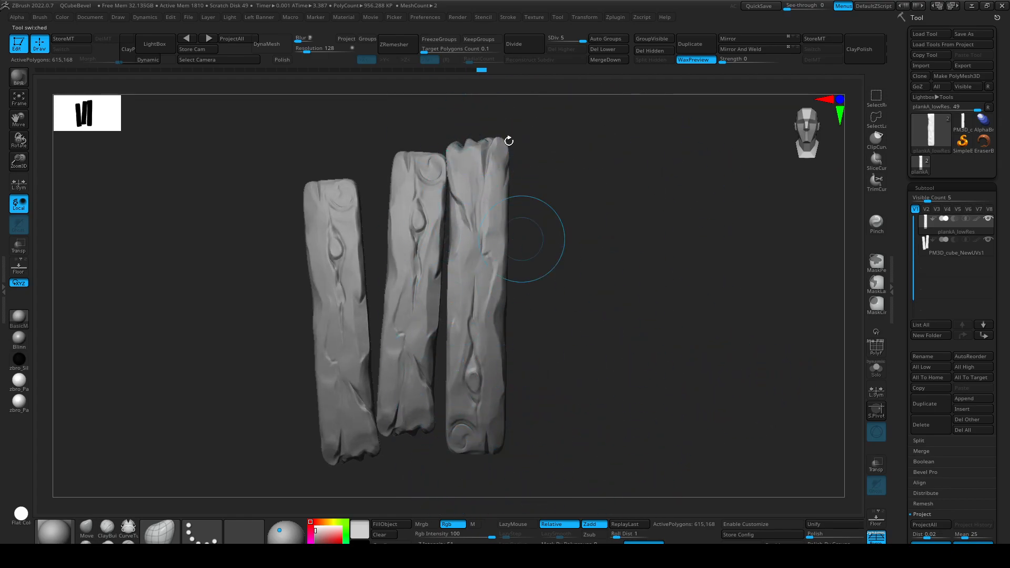
left_click_drag(677, 372, 621, 368)
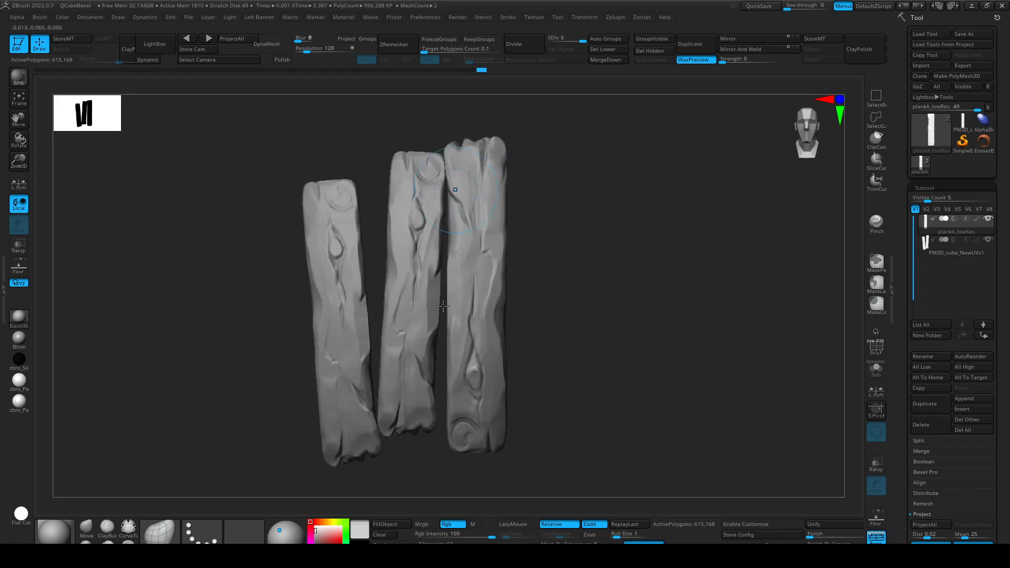